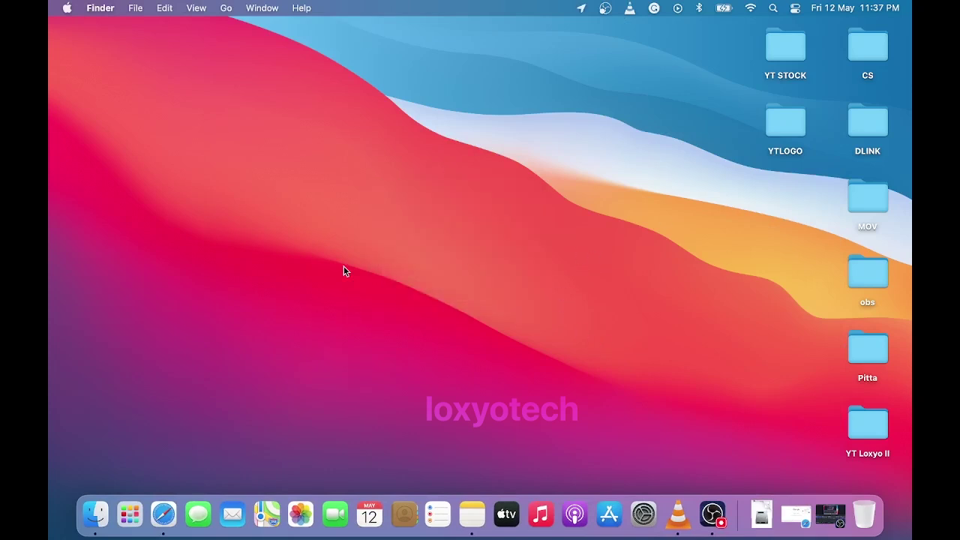
# Open the Onlookers Media drive from the desktop
pyautogui.rightClick(280, 201)
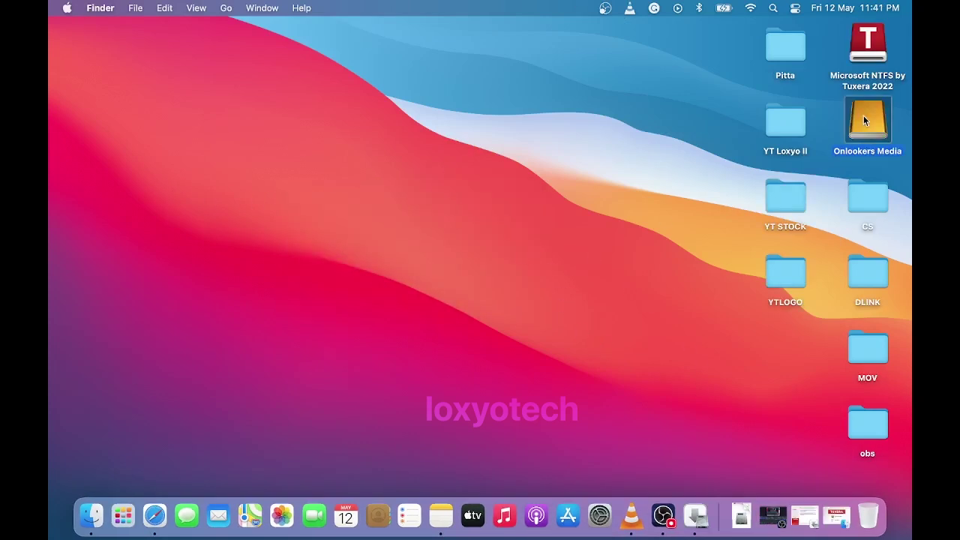
pyautogui.doubleClick(863, 116)
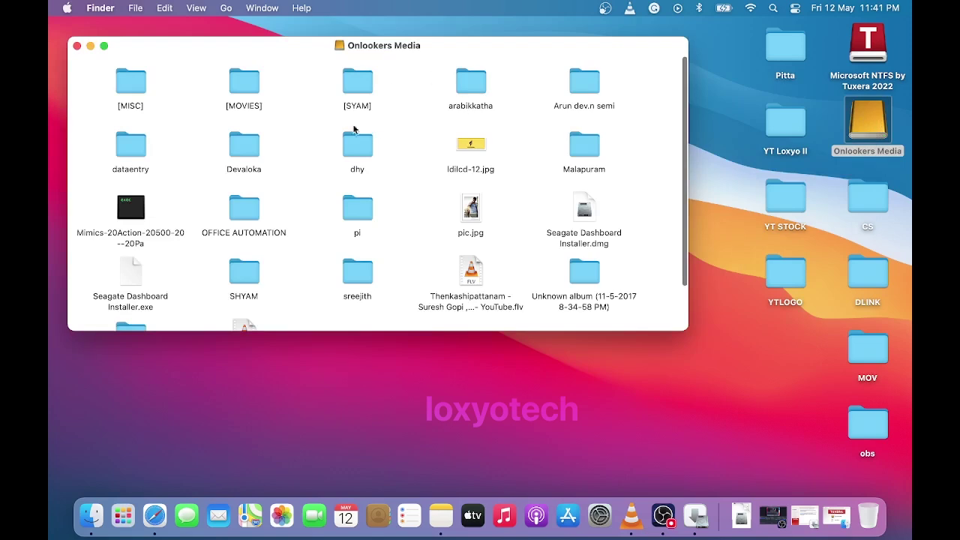
pyautogui.scroll(-2, 338, 215)
pyautogui.scroll(2, 338, 208)
# Confirm in the drive's Get Info that its Format is Windows NT File System (NTFS), then open dataentry
pyautogui.rightClick(867, 124)
pyautogui.click(752, 177)
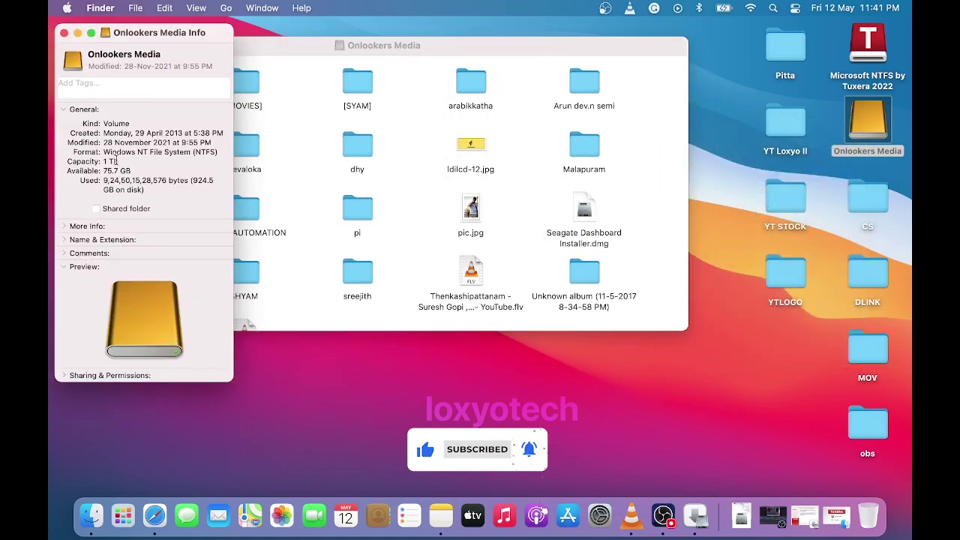
pyautogui.moveTo(103, 151); pyautogui.dragTo(225, 154)
pyautogui.click(146, 159)
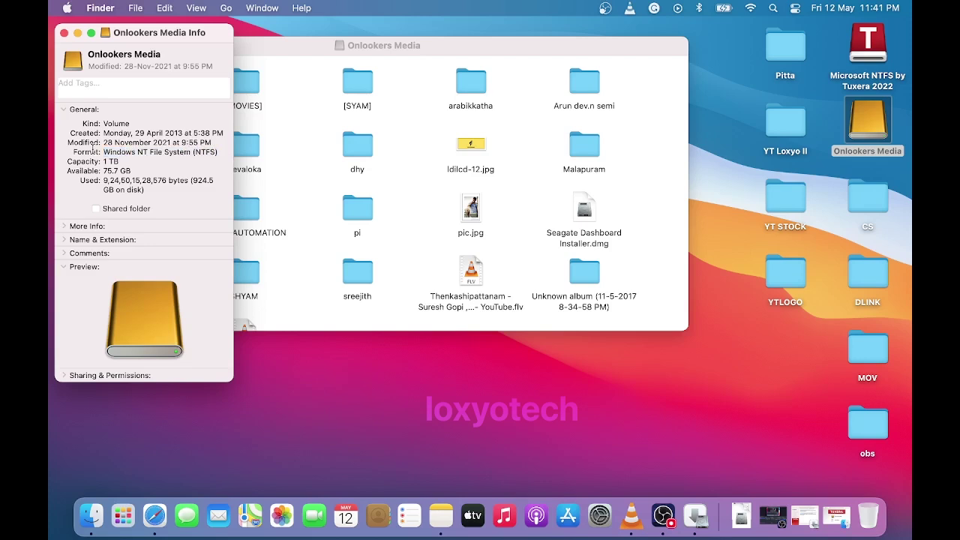
pyautogui.moveTo(68, 153); pyautogui.dragTo(142, 156)
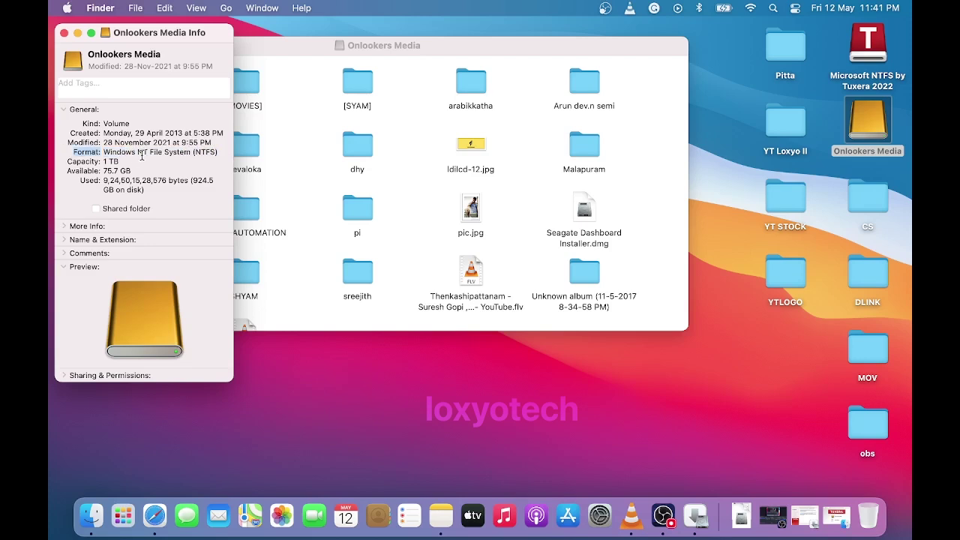
pyautogui.click(215, 154)
pyautogui.moveTo(218, 153); pyautogui.dragTo(112, 154)
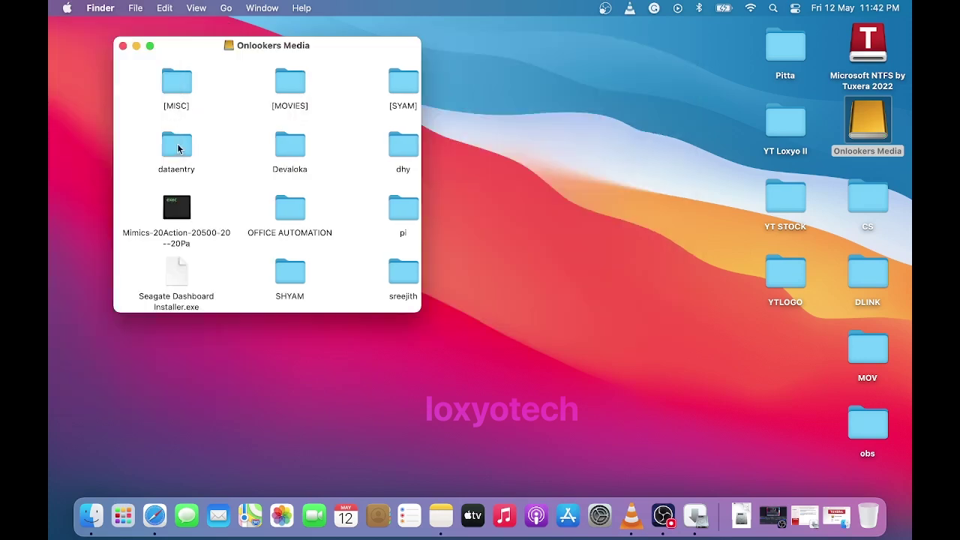
pyautogui.doubleClick(178, 146)
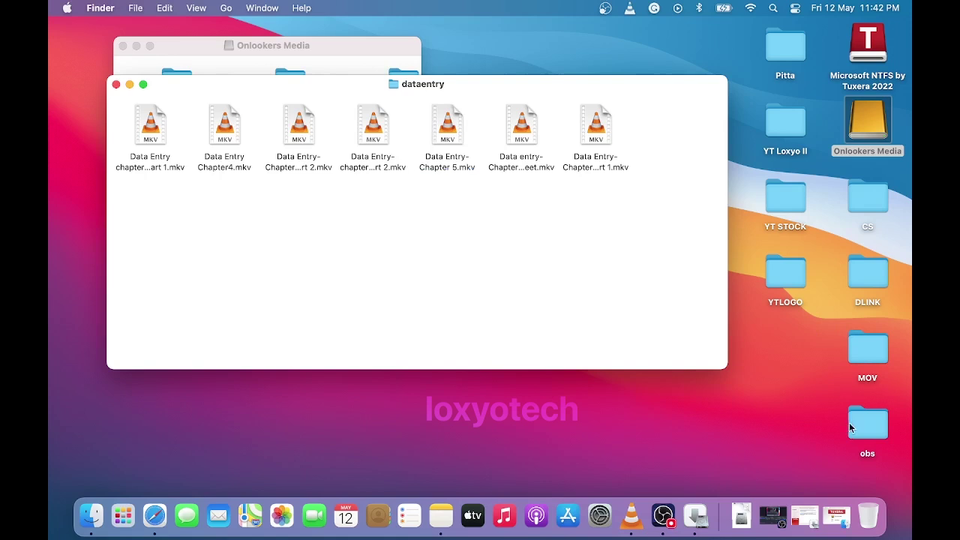
# Try three times to drag the obs folder into dataentry; the drive refuses it
pyautogui.moveTo(859, 429); pyautogui.dragTo(542, 270)
pyautogui.moveTo(867, 427); pyautogui.dragTo(570, 276)
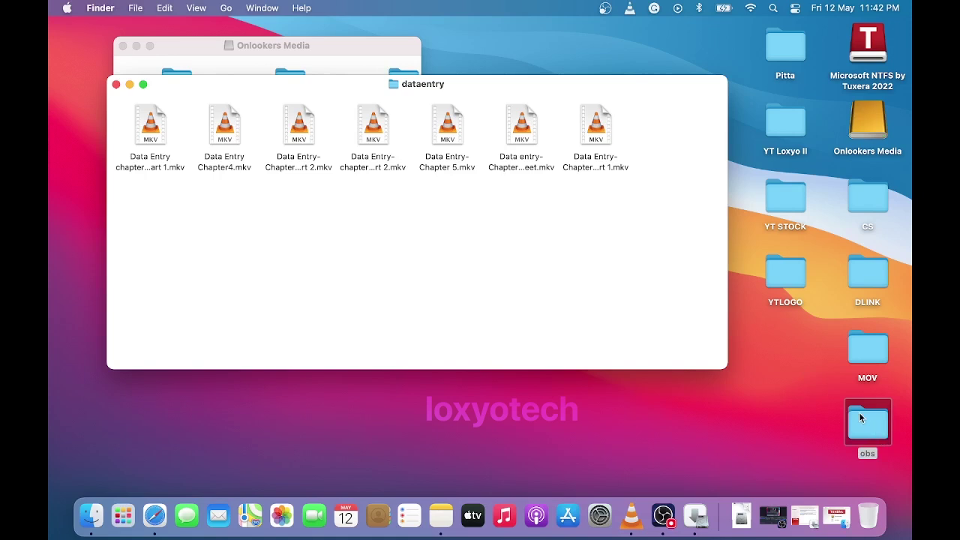
pyautogui.moveTo(861, 418); pyautogui.dragTo(531, 242)
pyautogui.rightClick(532, 242)
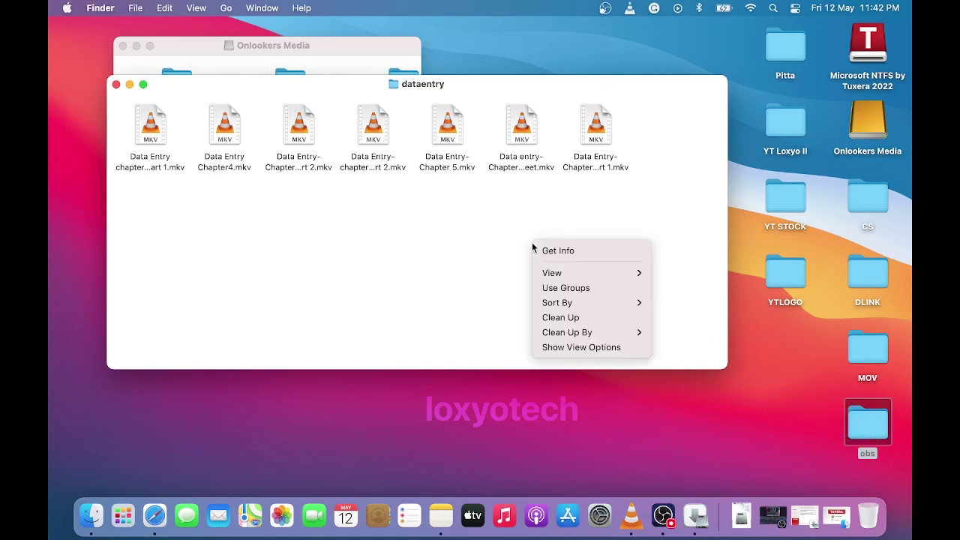
pyautogui.click(800, 350)
# Copy the obs folder and find no Paste option inside dataentry
pyautogui.rightClick(860, 422)
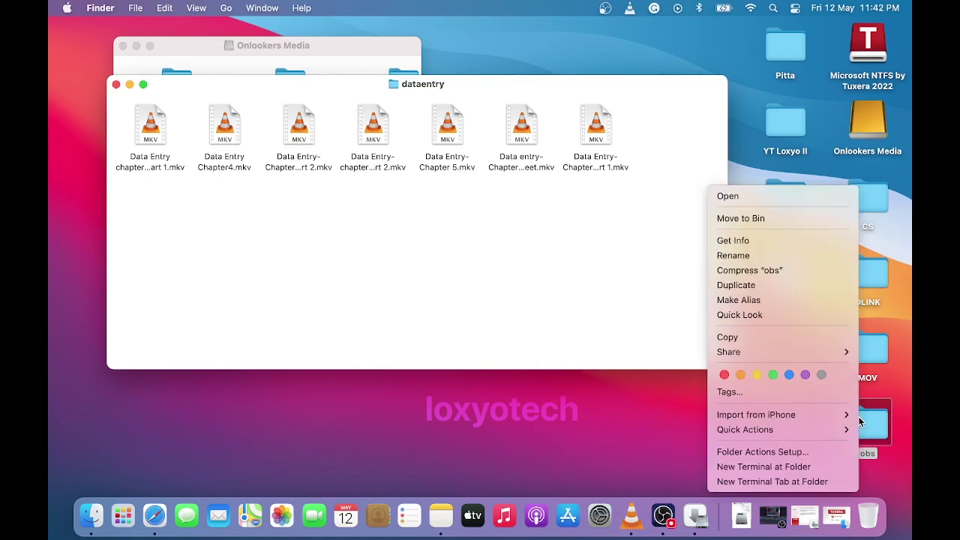
pyautogui.click(775, 338)
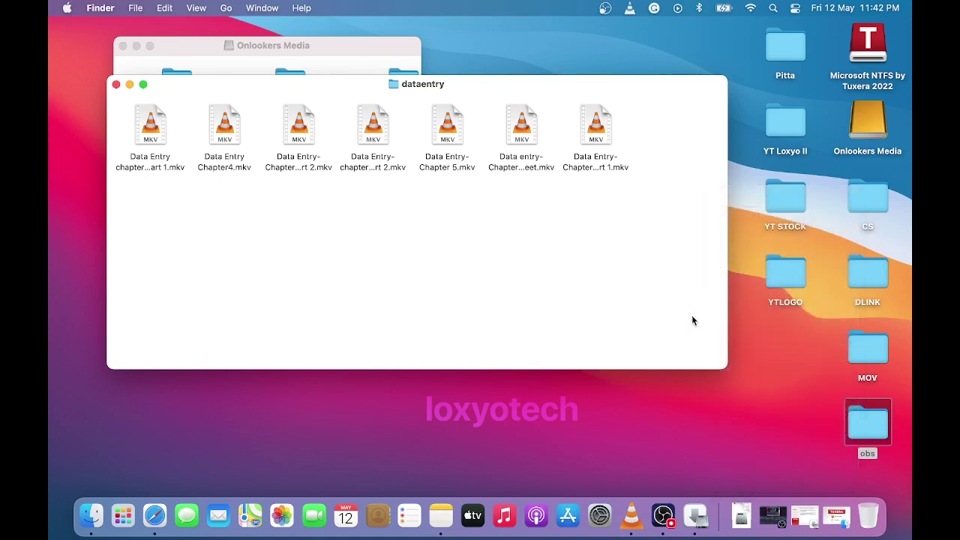
pyautogui.rightClick(534, 253)
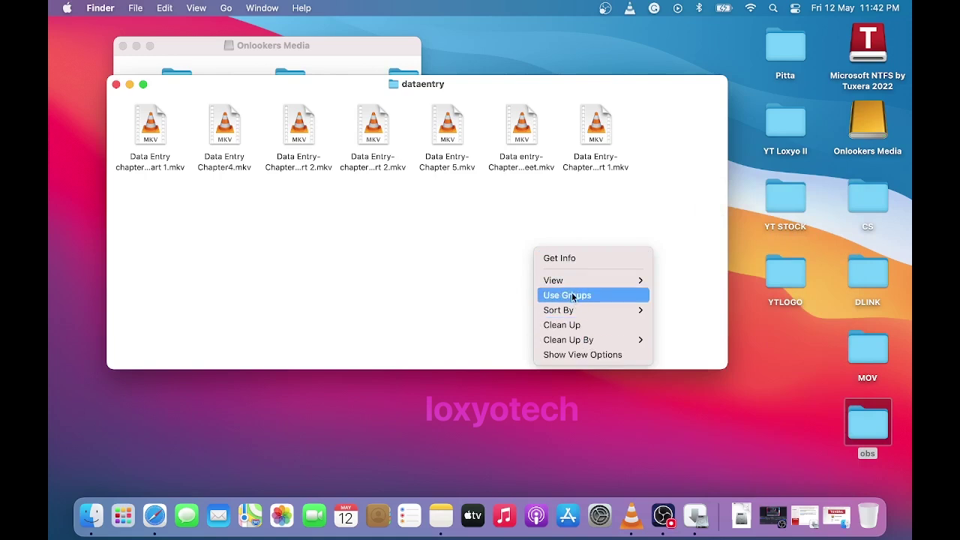
pyautogui.click(481, 289)
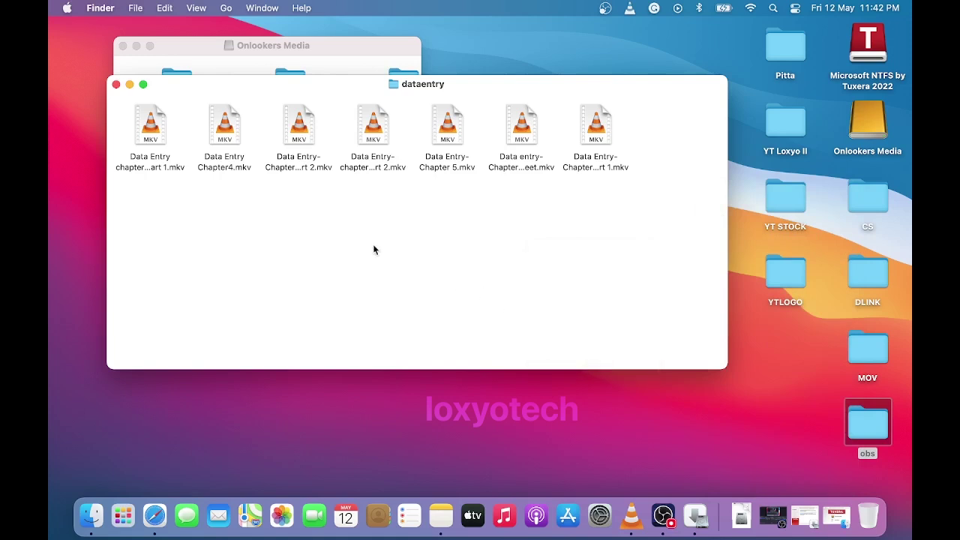
# Close the dataentry and Onlookers Media windows and deselect the obs folder
pyautogui.click(116, 84)
pyautogui.click(123, 45)
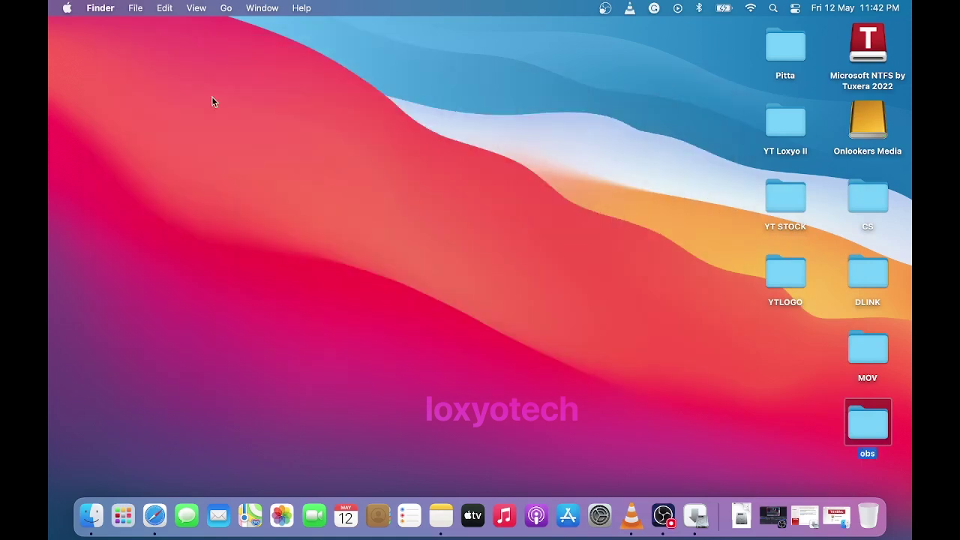
pyautogui.click(556, 120)
# Eject the Onlookers Media drive from the desktop
pyautogui.click(875, 135)
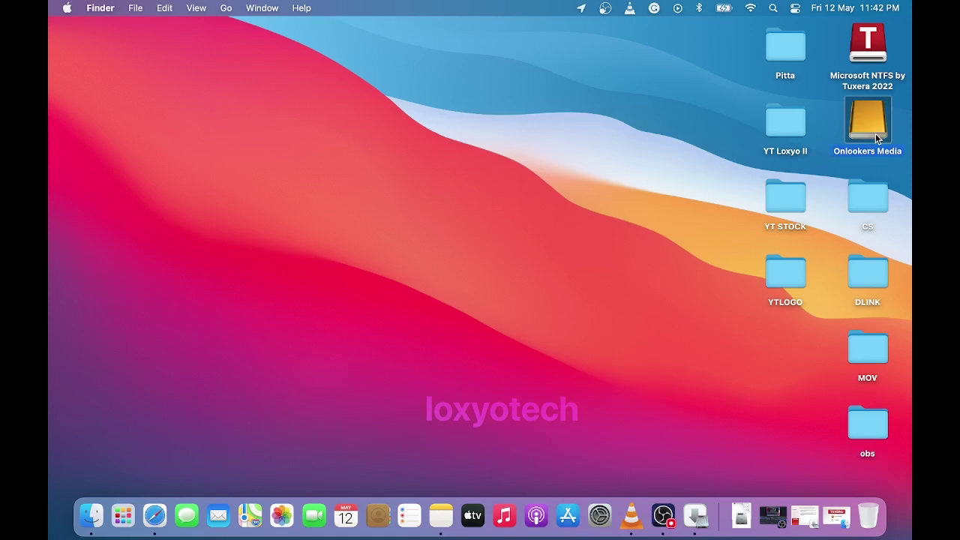
pyautogui.rightClick(855, 124)
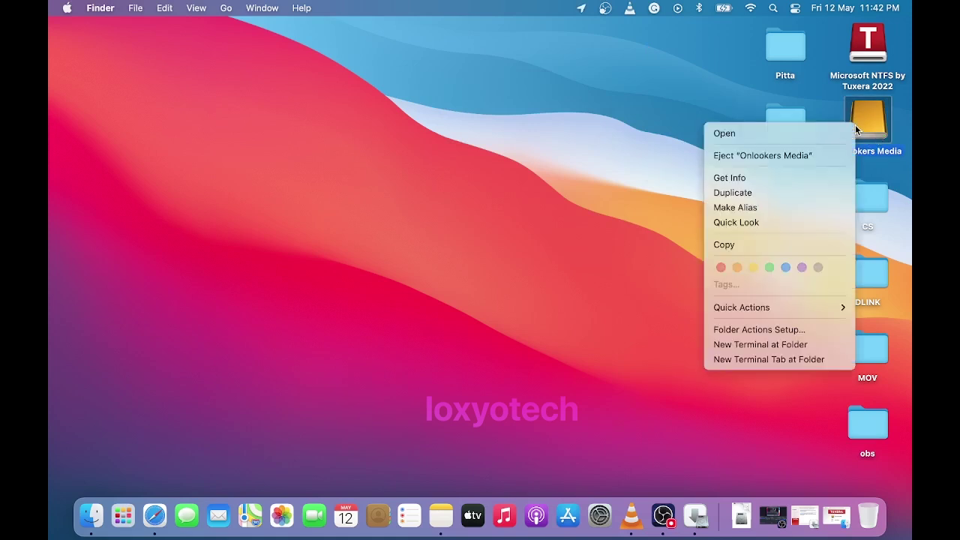
pyautogui.click(792, 155)
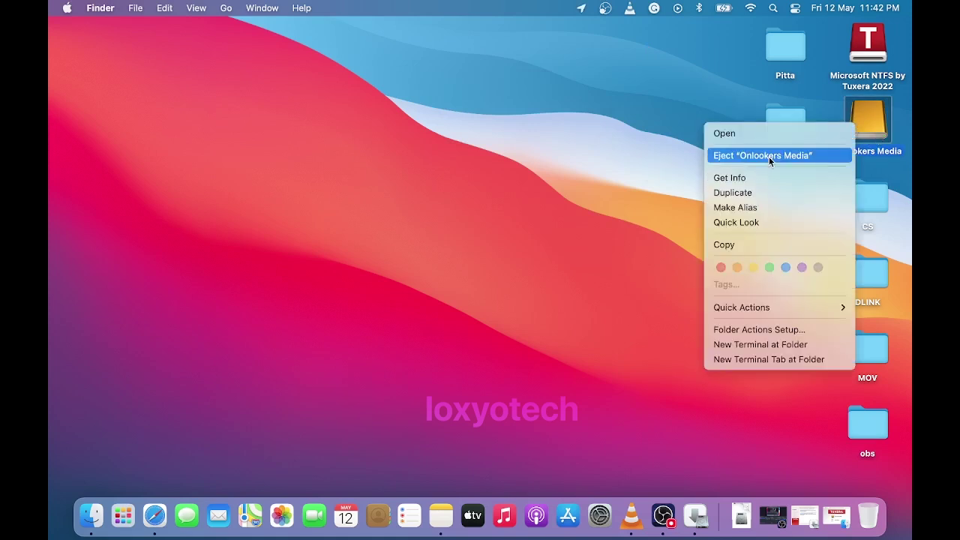
pyautogui.click(607, 155)
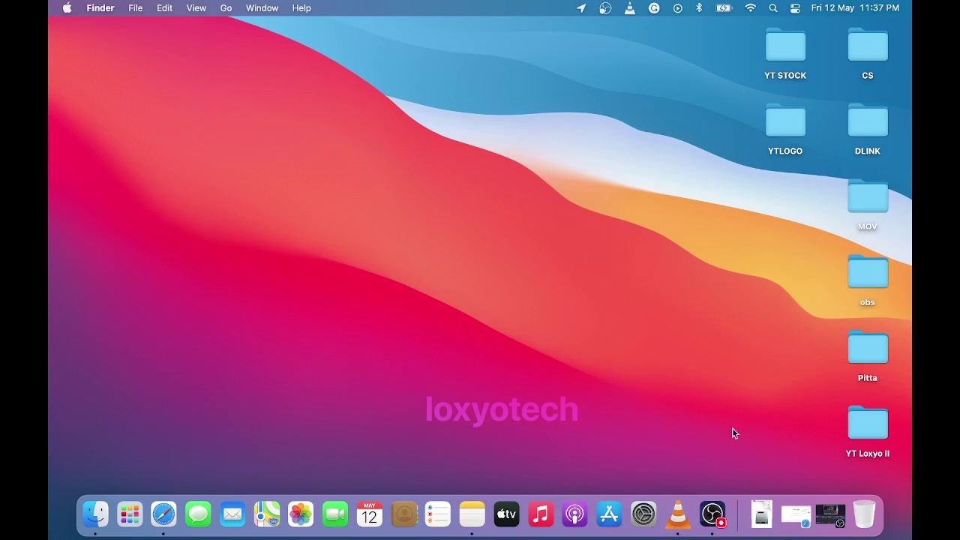
# Bring back Safari, decline switching to Chrome, and Google 'tuxera ntfs'
pyautogui.click(795, 514)
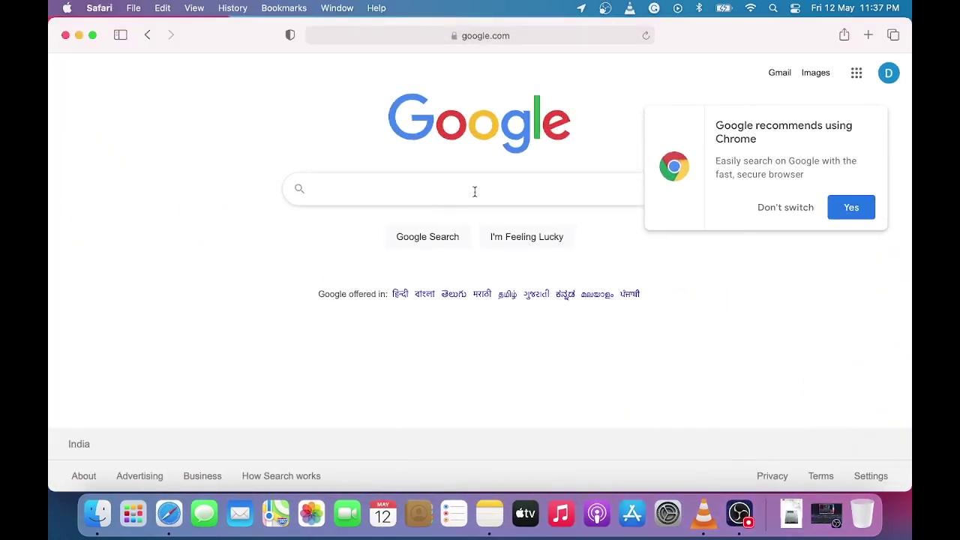
pyautogui.click(785, 208)
pyautogui.click(358, 189)
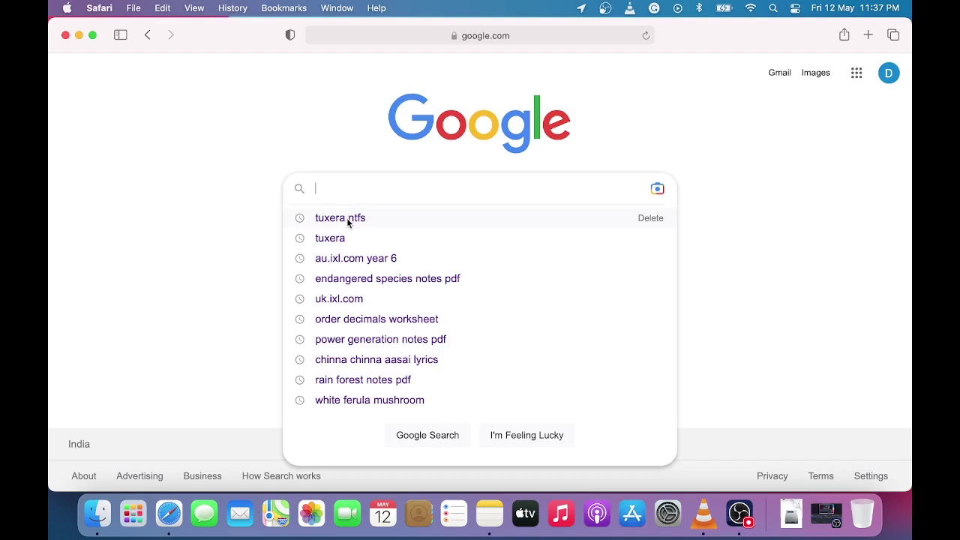
pyautogui.write('tux')
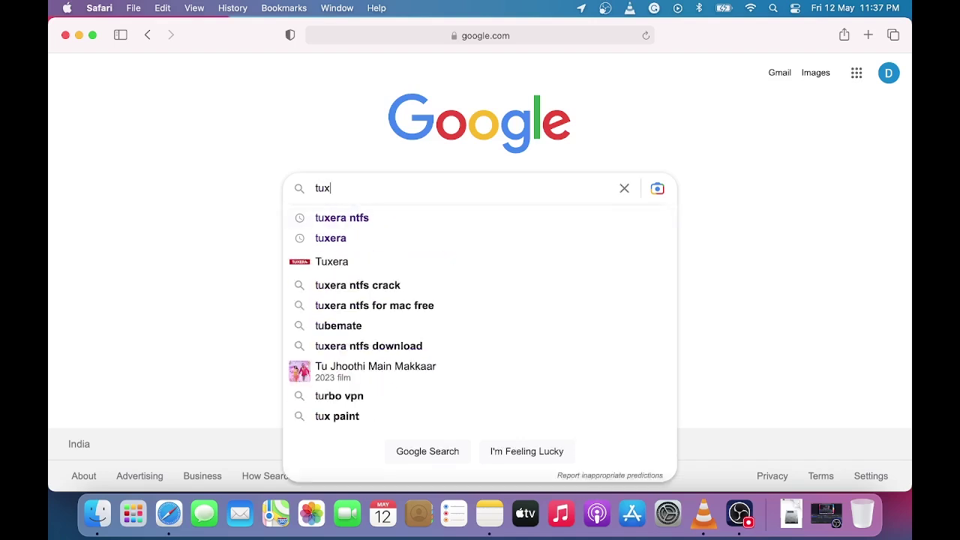
pyautogui.write('era nt')
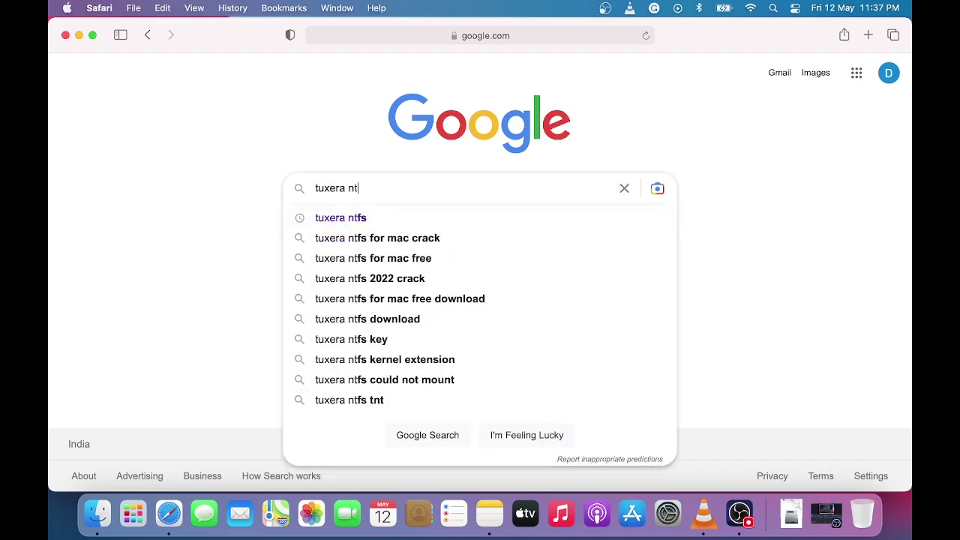
pyautogui.write('fs')
pyautogui.press('Return')
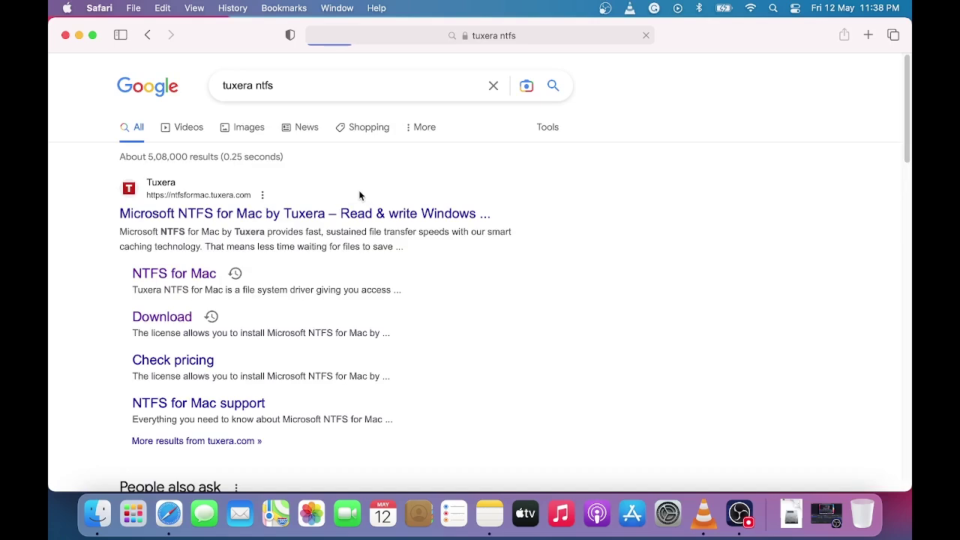
pyautogui.scroll(-1, 366, 233)
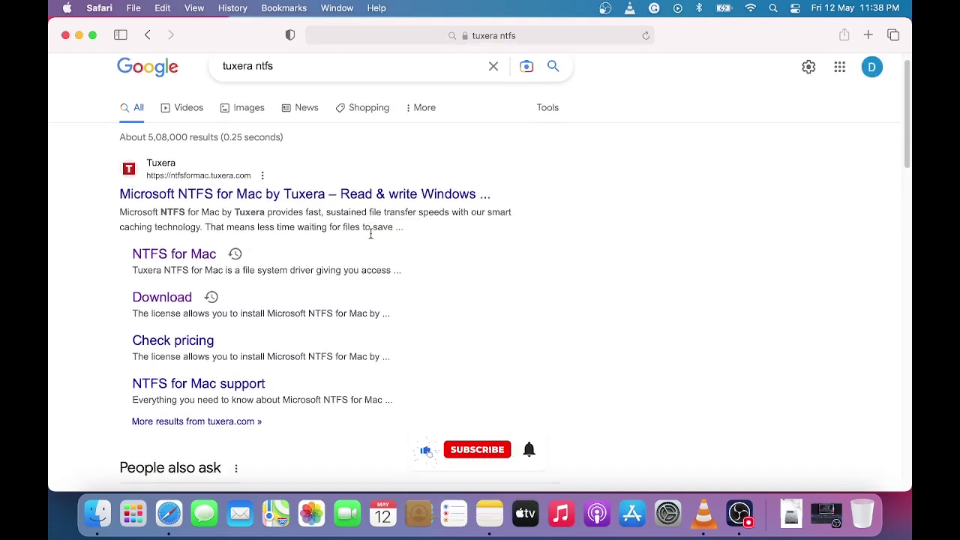
# Open the Tuxera NTFS for Mac page and scroll down to 'Get the latest version'
pyautogui.click(188, 256)
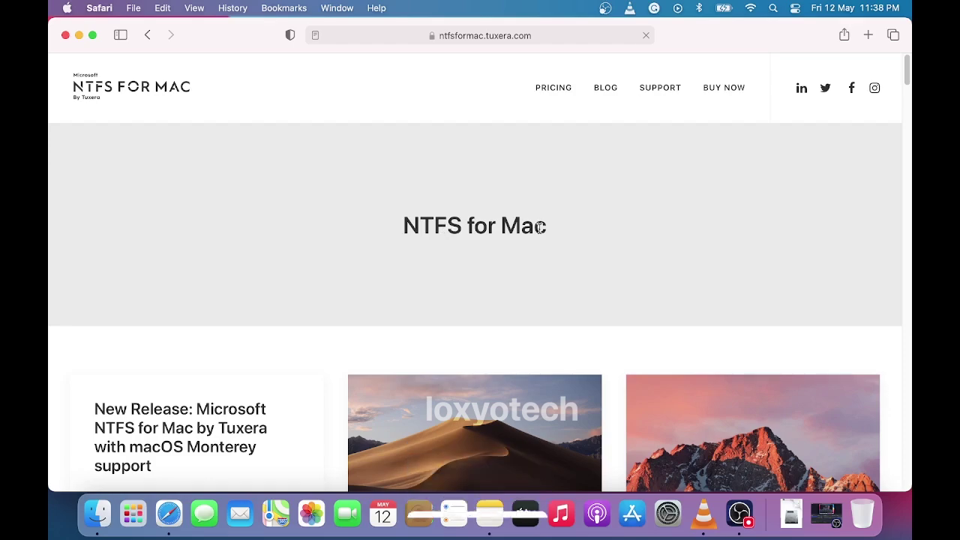
pyautogui.moveTo(554, 235); pyautogui.dragTo(431, 219)
pyautogui.click(490, 235)
pyautogui.scroll(-5, 488, 262)
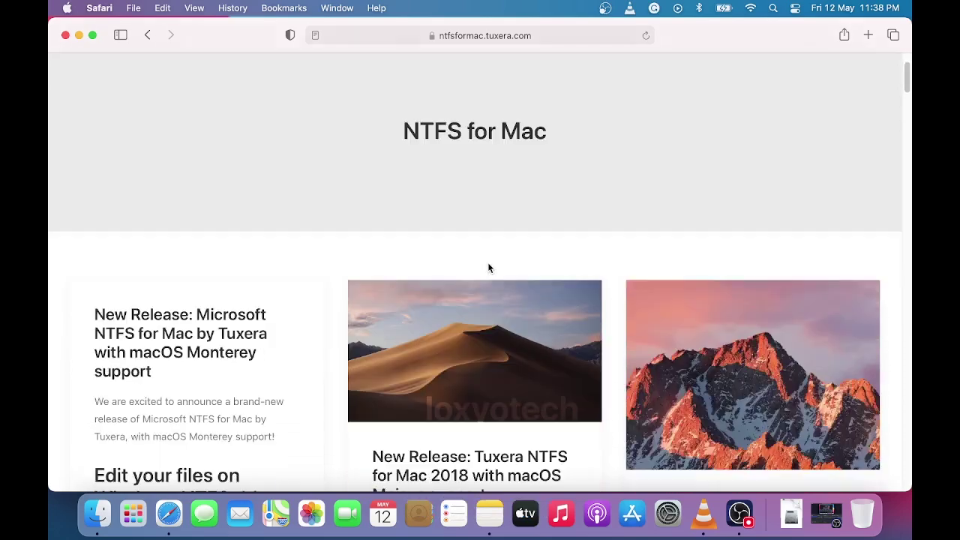
pyautogui.scroll(-15, 456, 270)
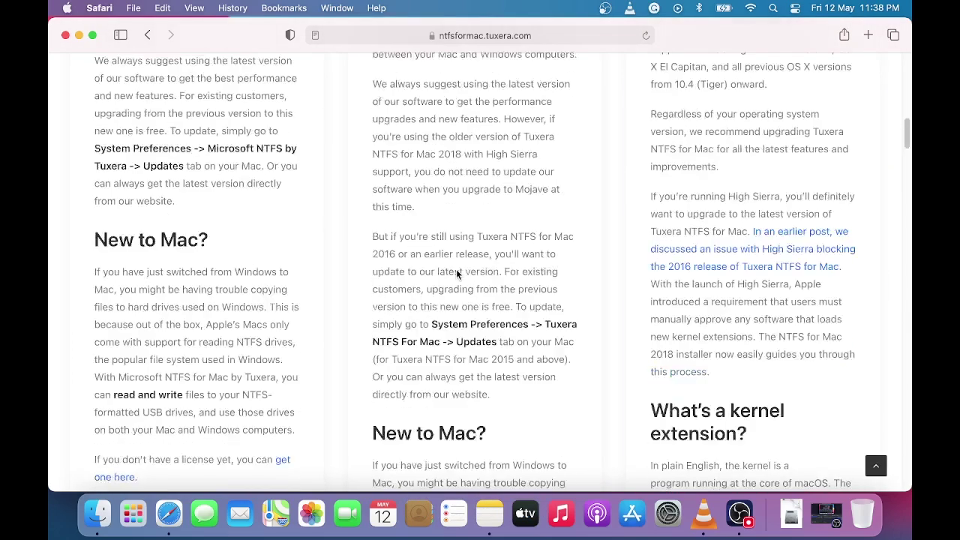
pyautogui.scroll(-6, 456, 274)
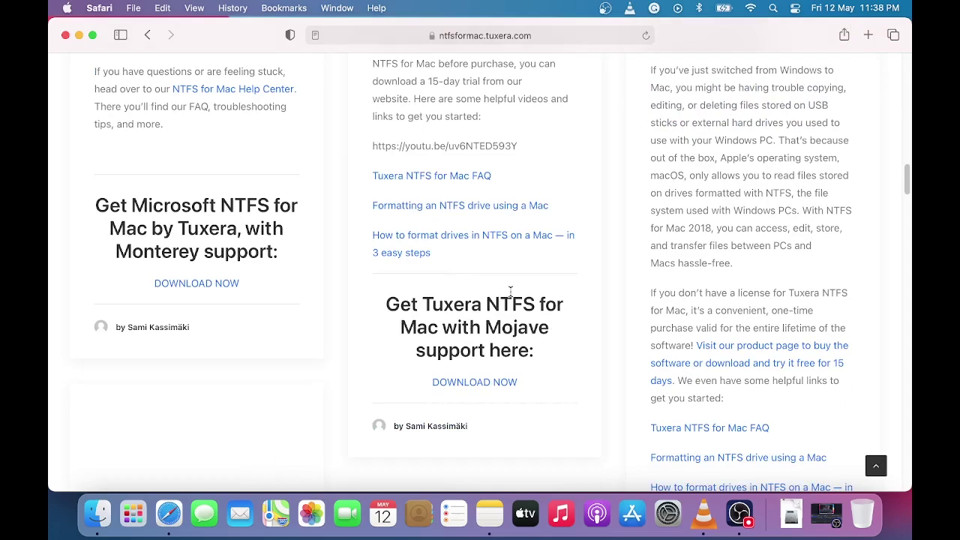
pyautogui.scroll(-1, 571, 350)
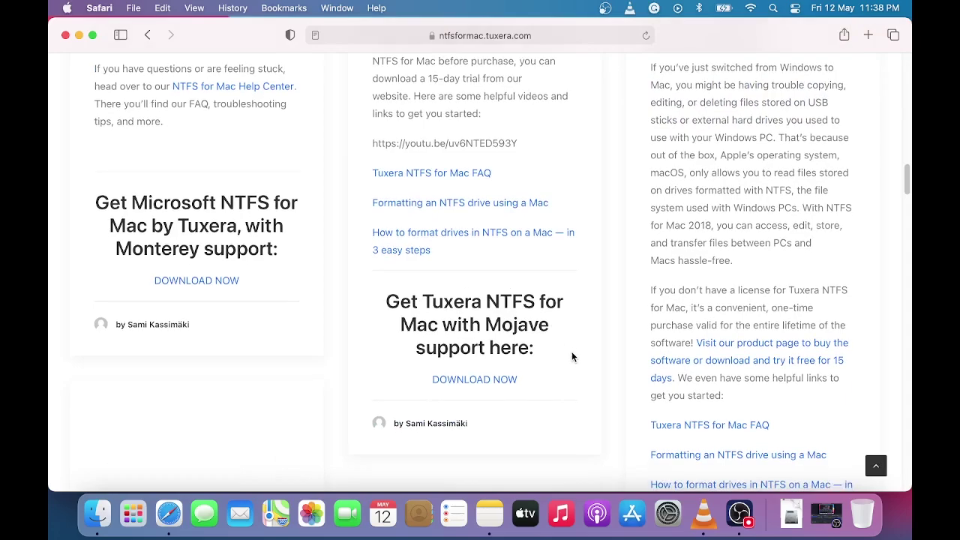
pyautogui.scroll(-15, 542, 308)
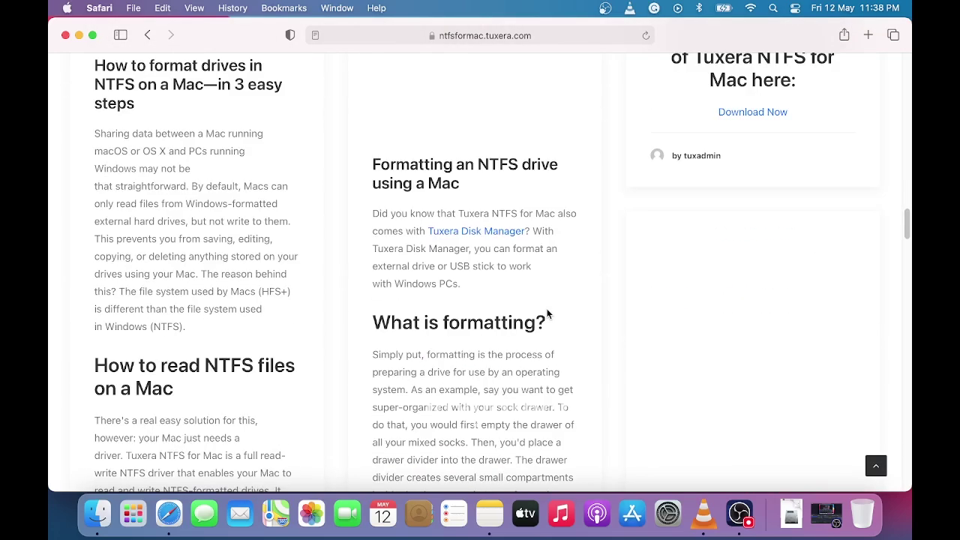
pyautogui.scroll(-15, 548, 313)
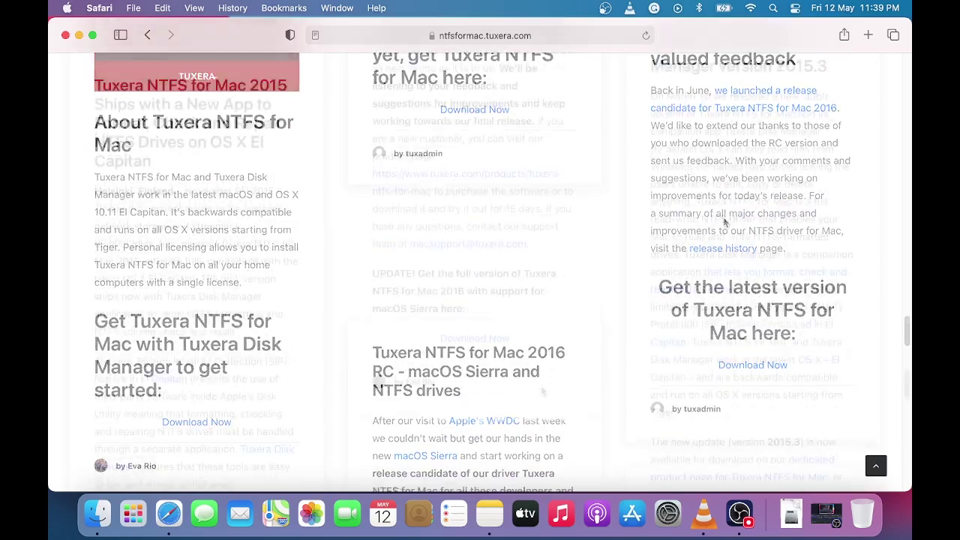
pyautogui.scroll(-15, 542, 390)
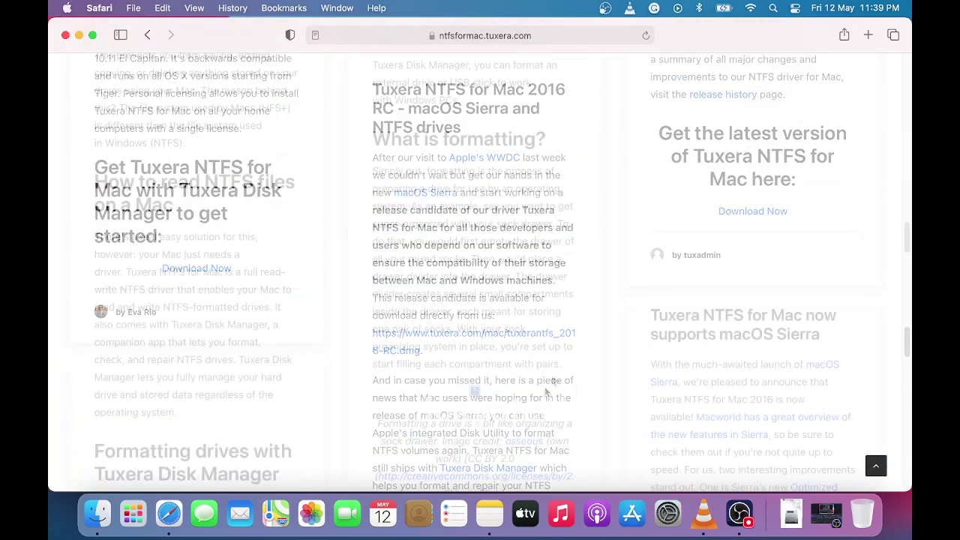
pyautogui.scroll(-10, 383, 363)
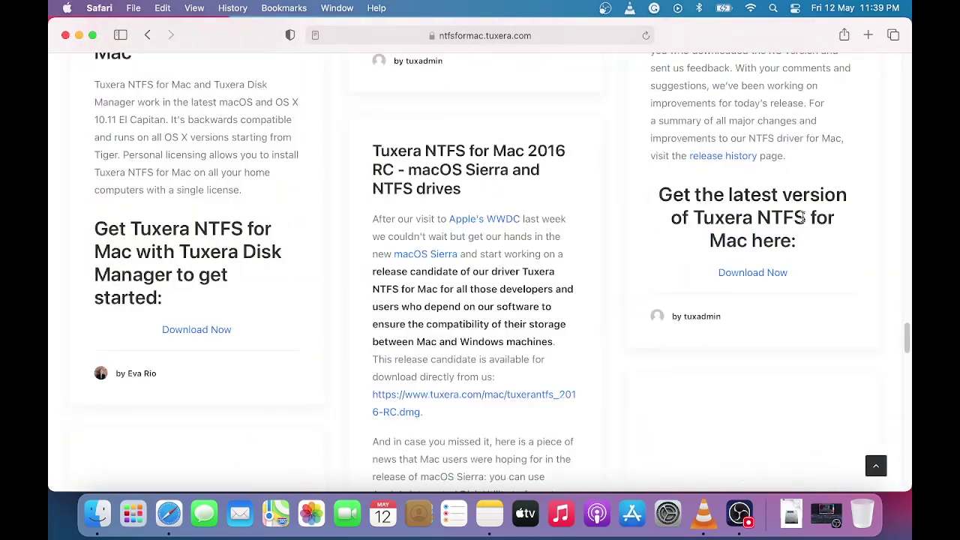
# Download the NTFS for Mac installer and select tuxerantfs_2022.dmg in Downloads
pyautogui.click(748, 276)
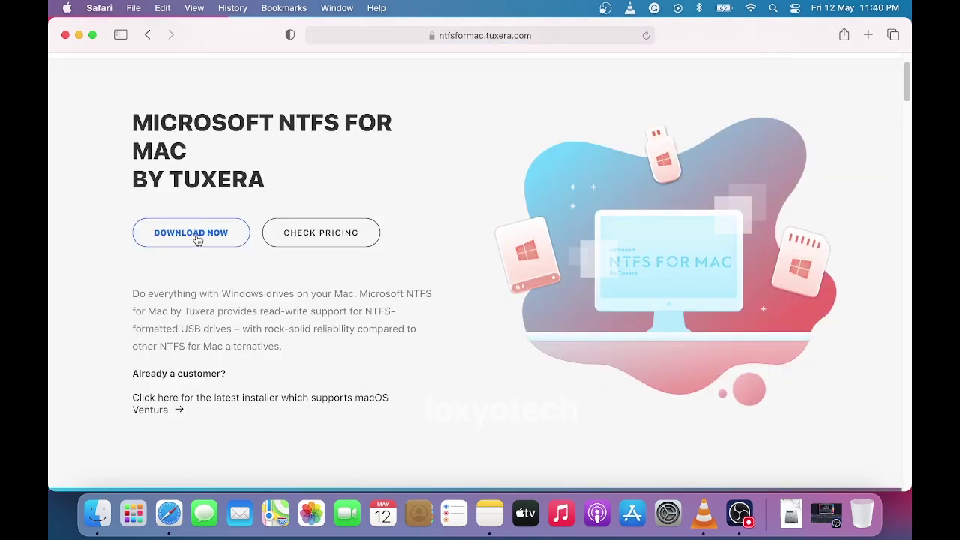
pyautogui.click(201, 234)
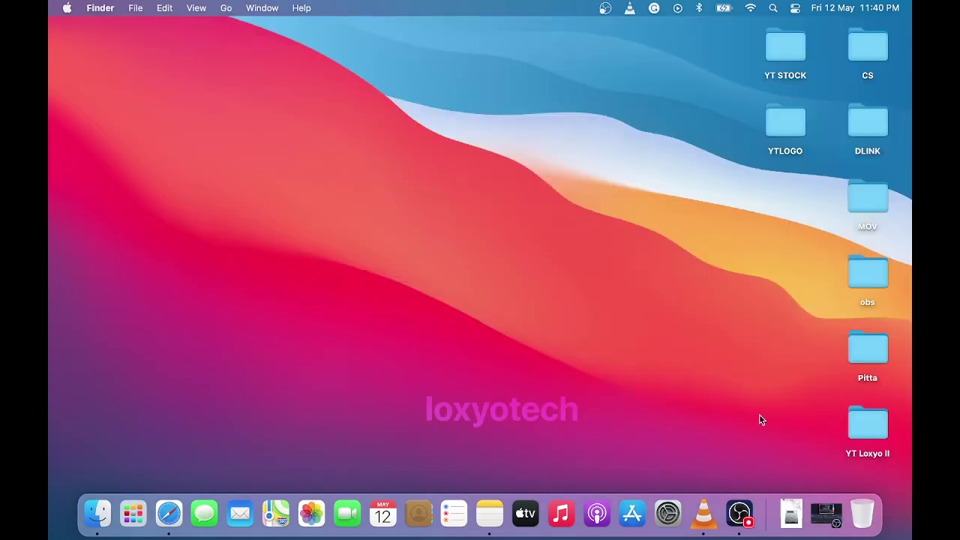
pyautogui.click(790, 514)
pyautogui.click(817, 159)
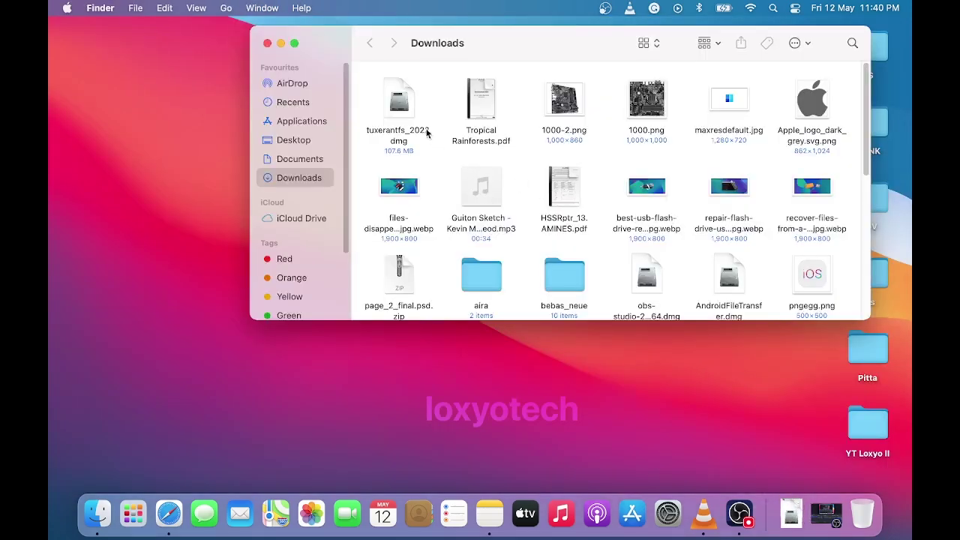
pyautogui.click(402, 105)
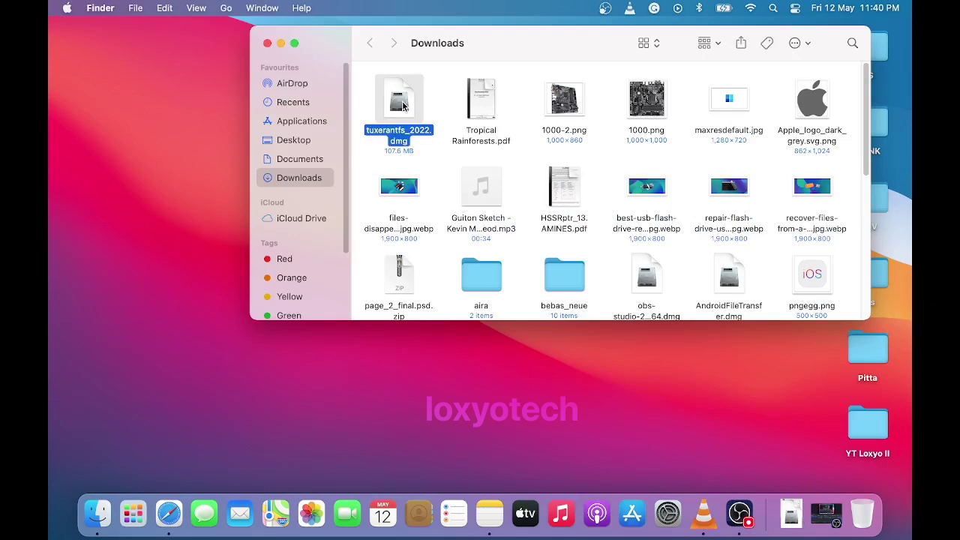
# Mount tuxerantfs_2022.dmg and launch the Install Tuxera NTFS package
pyautogui.doubleClick(403, 106)
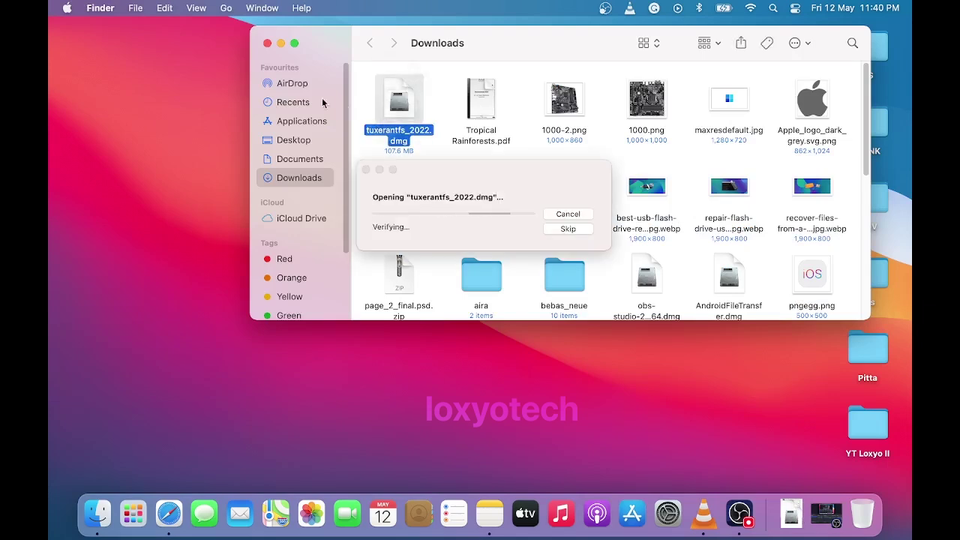
pyautogui.click(267, 43)
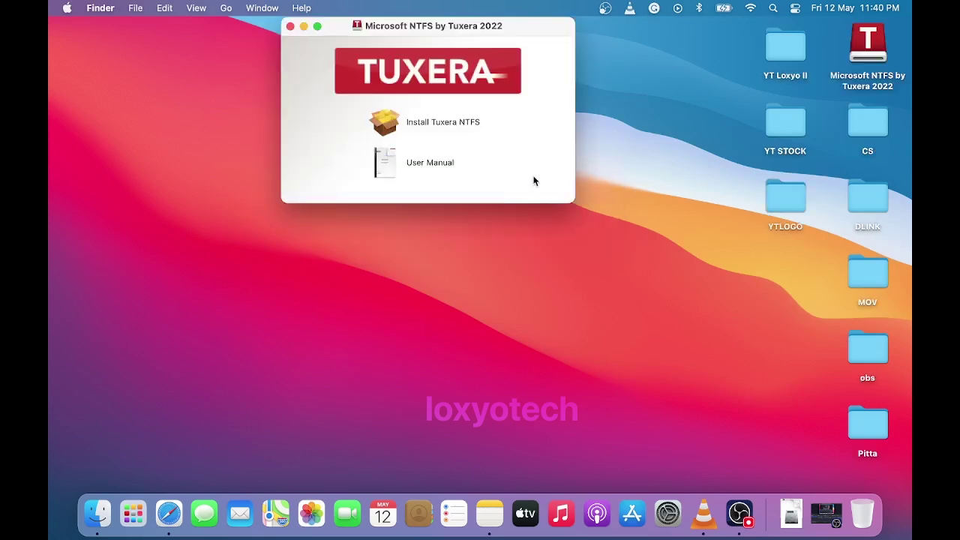
pyautogui.doubleClick(443, 121)
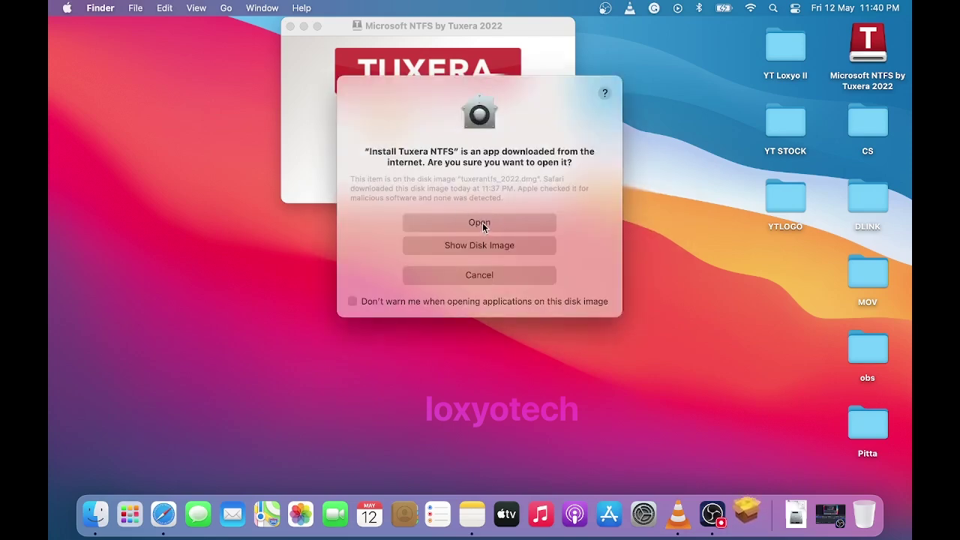
# Allow the installer to run, continue through the introduction, and agree to the licence
pyautogui.click(486, 224)
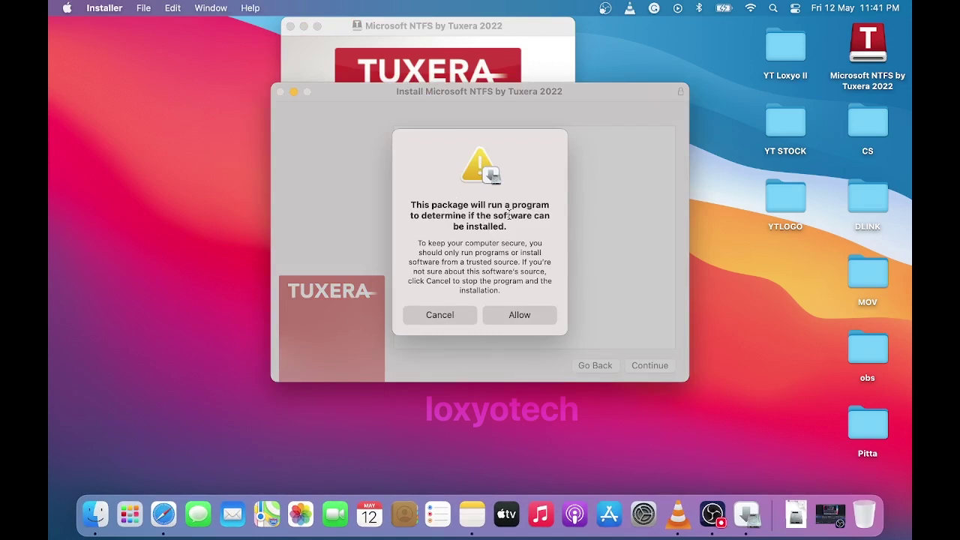
pyautogui.click(508, 317)
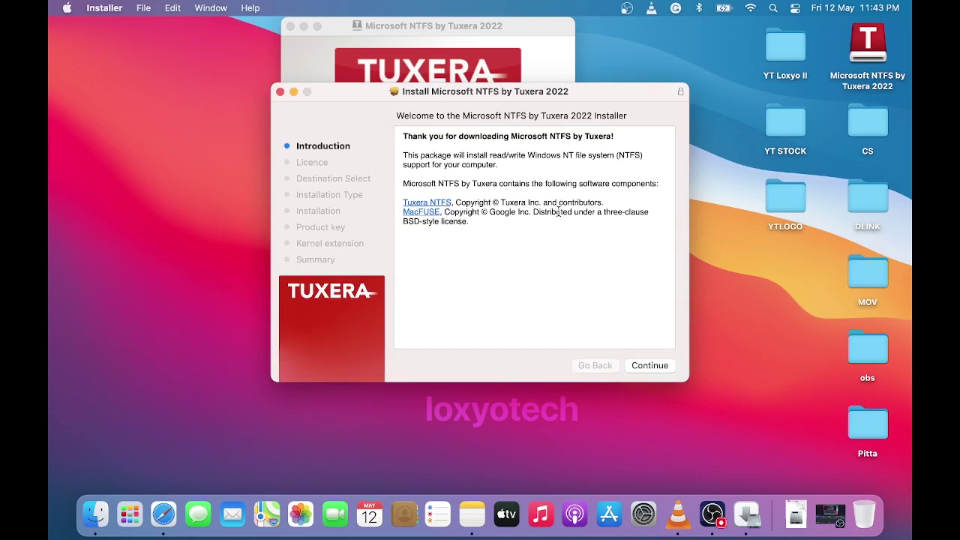
pyautogui.click(638, 365)
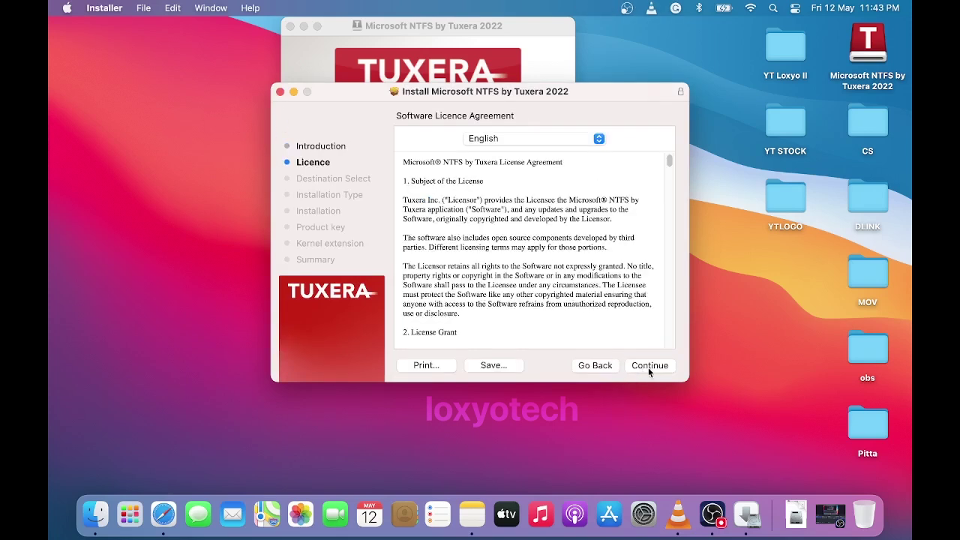
pyautogui.scroll(-3, 653, 263)
pyautogui.moveTo(668, 161); pyautogui.dragTo(668, 341)
pyautogui.click(654, 367)
pyautogui.click(616, 270)
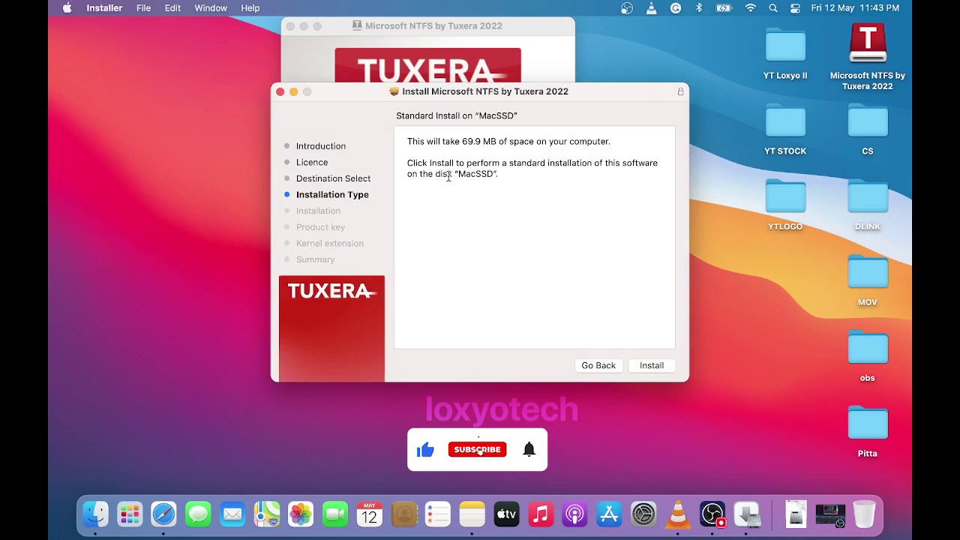
# Install Tuxera NTFS on MacSSD, authorising with the admin password
pyautogui.click(642, 367)
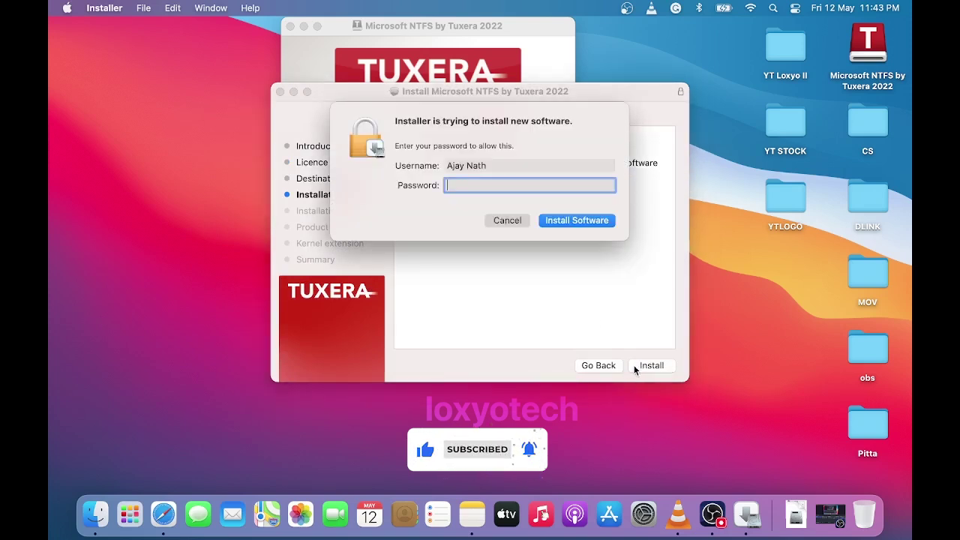
pyautogui.write('••••••••••')
pyautogui.press('Return')
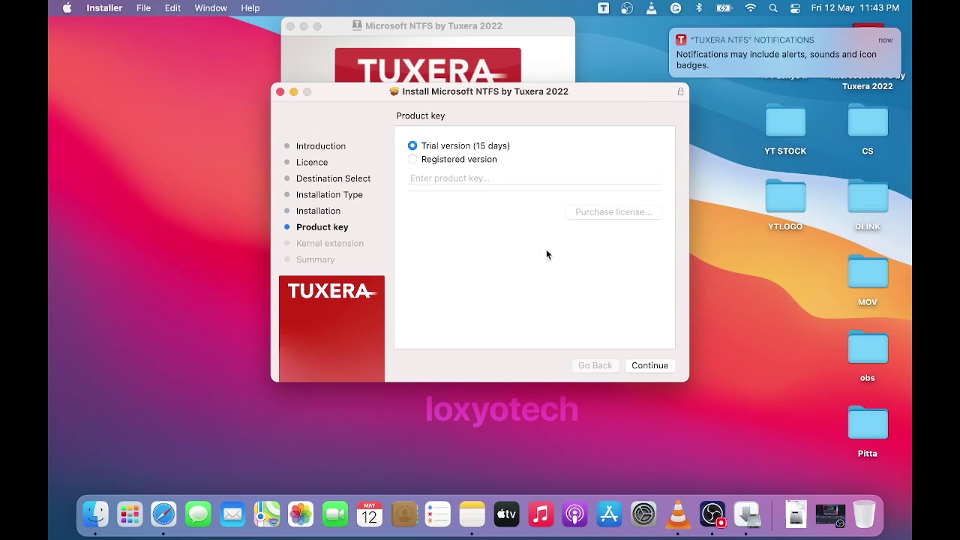
# At the product key step, choose the Trial version (15 days) and continue
pyautogui.click(448, 161)
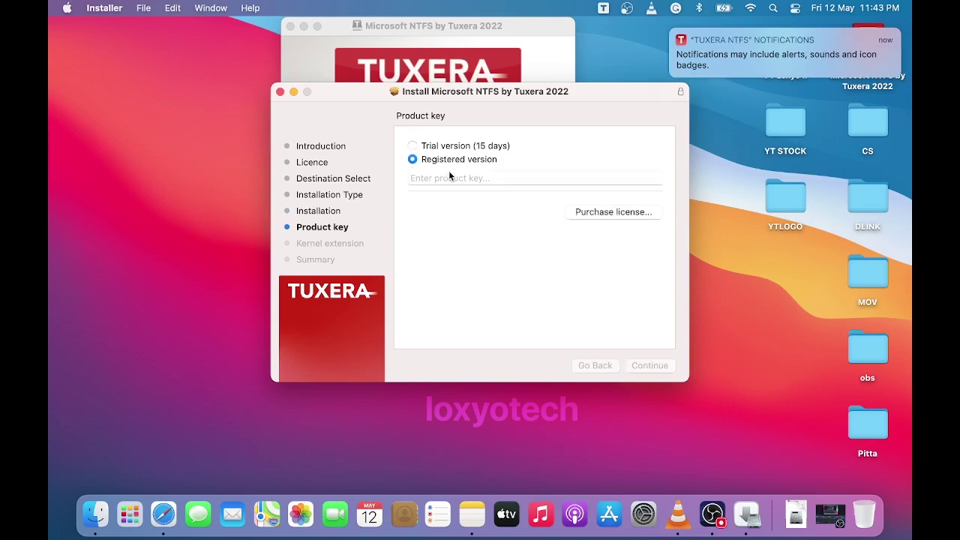
pyautogui.click(444, 177)
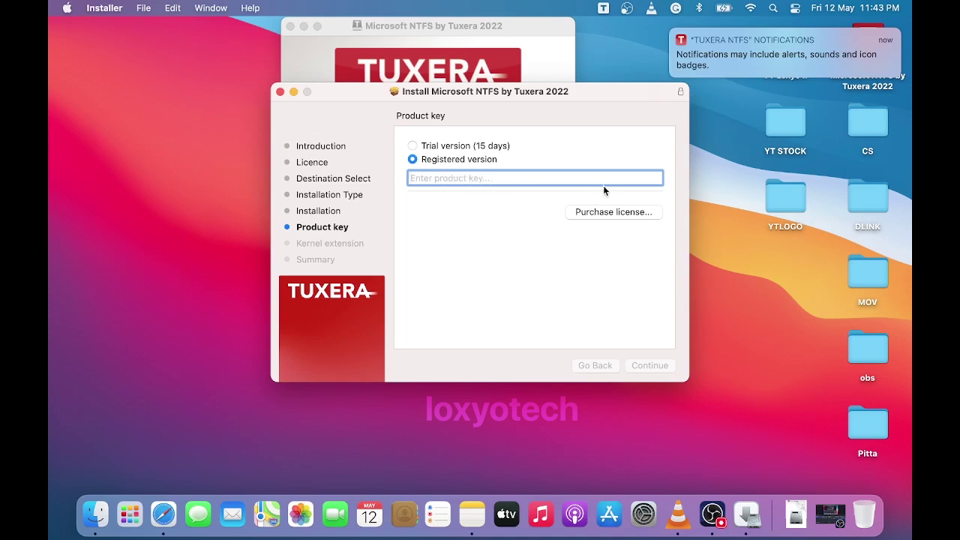
pyautogui.click(414, 146)
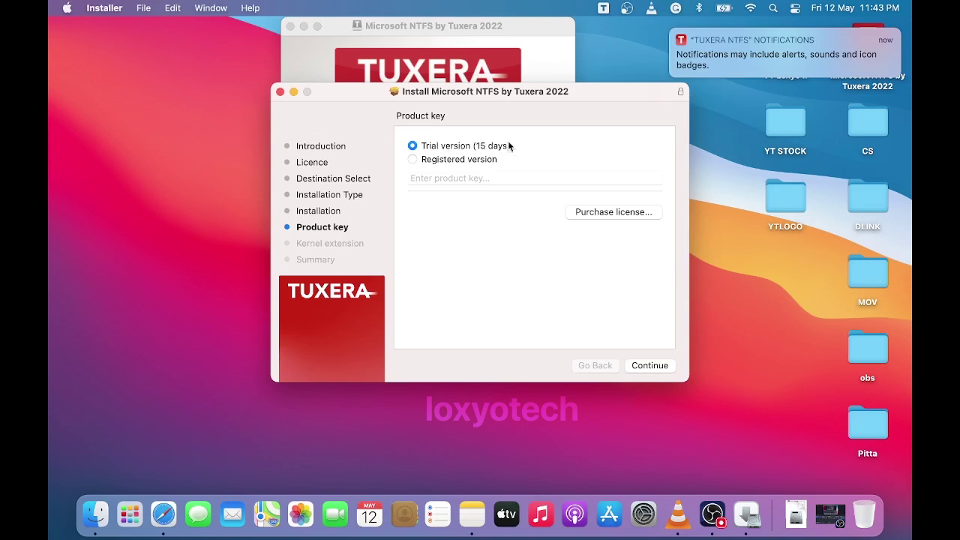
pyautogui.click(648, 365)
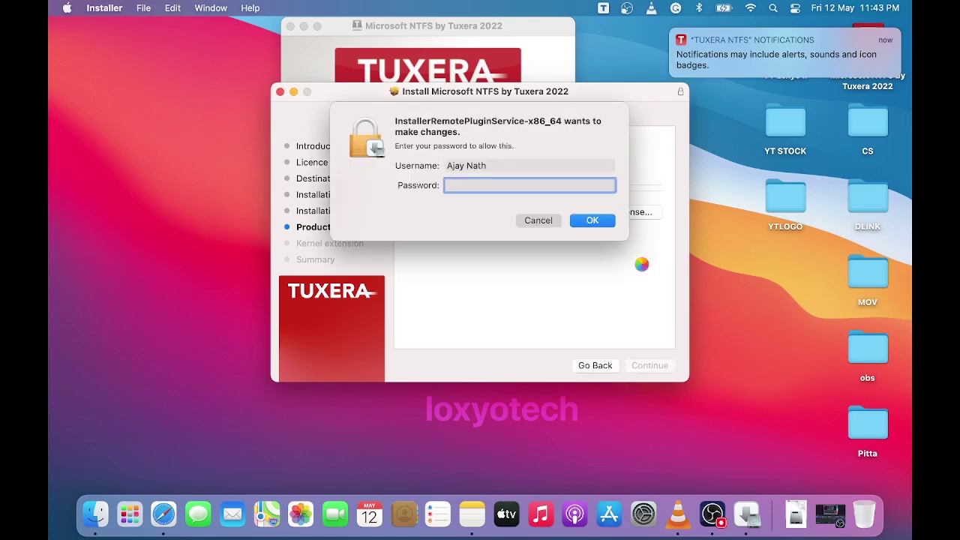
# Approve the changes with the account password and open Security Preferences for the extension
pyautogui.write('***********')
pyautogui.press('Return')
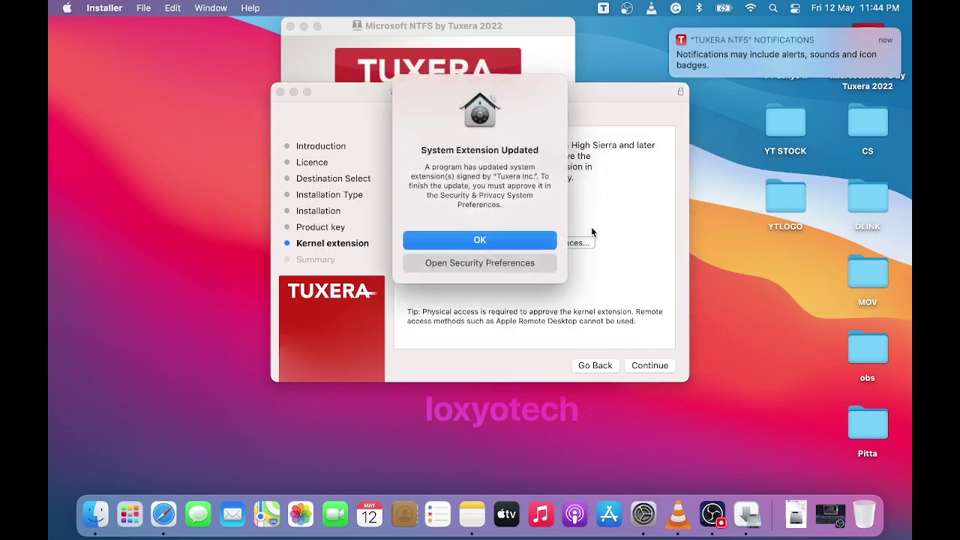
pyautogui.click(528, 264)
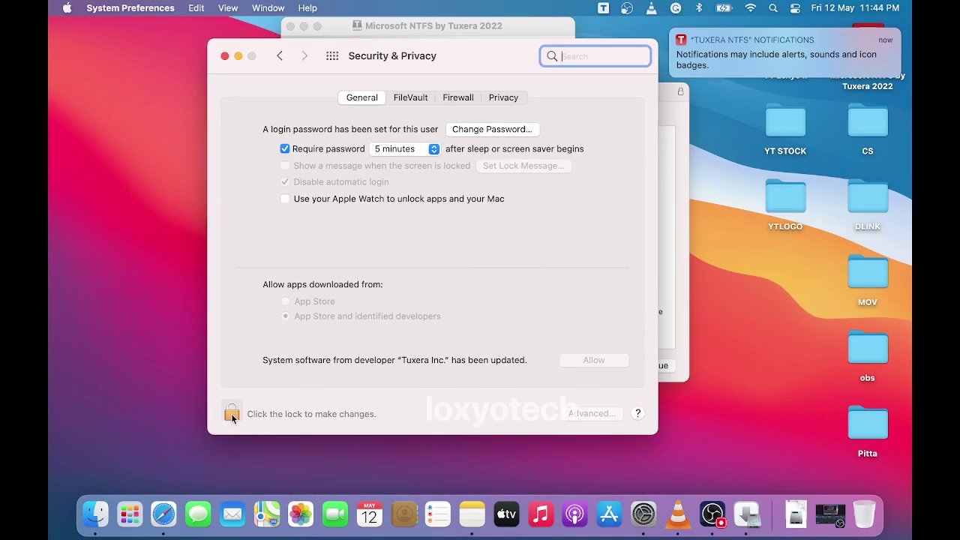
# Unlock Security & Privacy with the password, allow Tuxera Inc. software, postpone restart, and relock
pyautogui.click(231, 413)
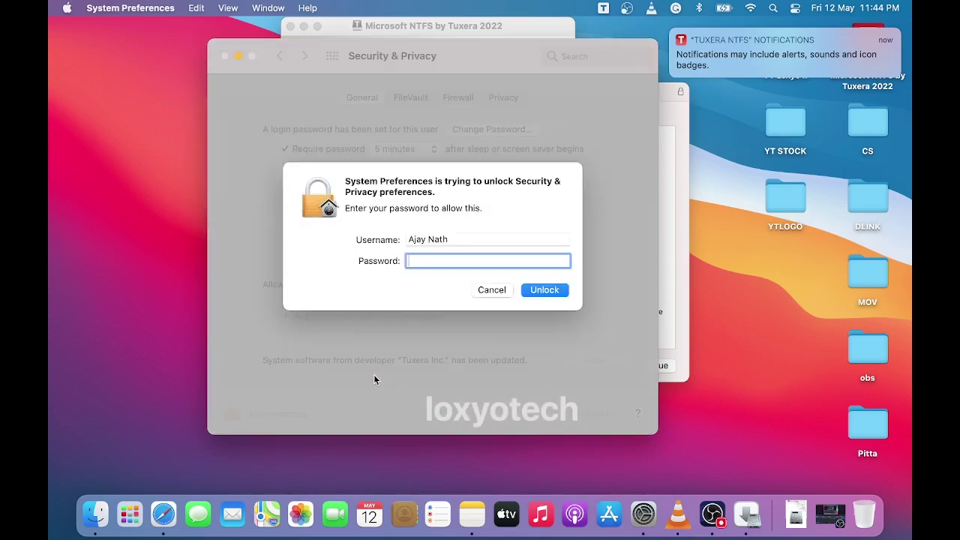
pyautogui.write('•••••••••••')
pyautogui.press('Return')
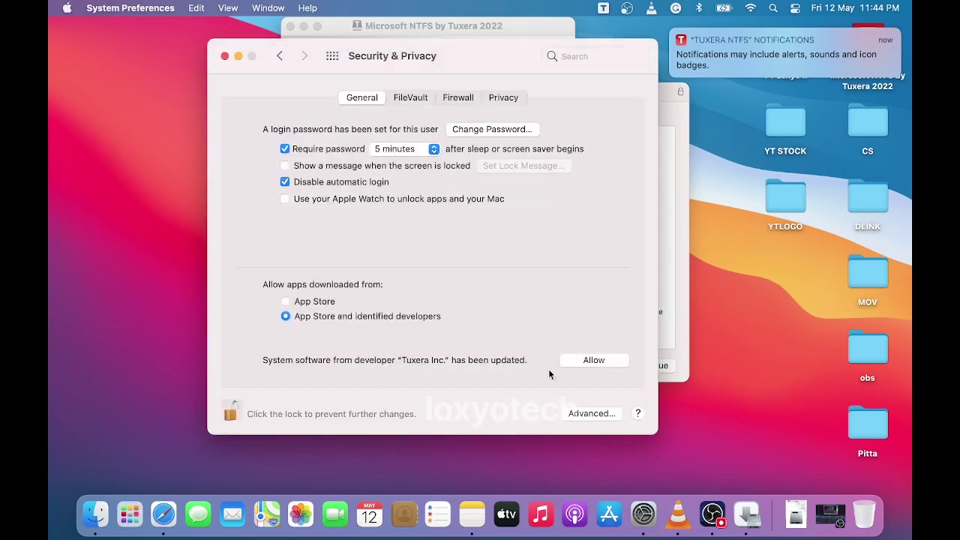
pyautogui.click(600, 362)
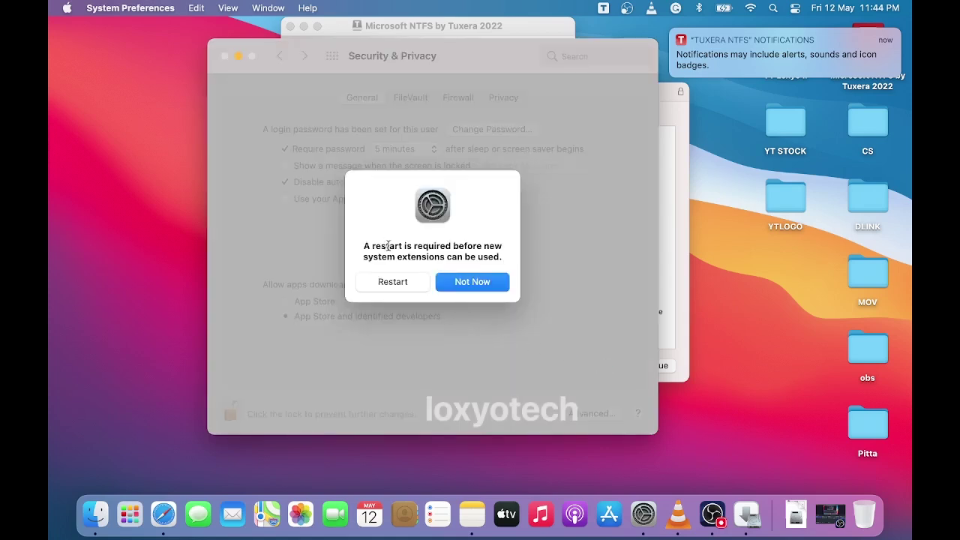
pyautogui.click(480, 283)
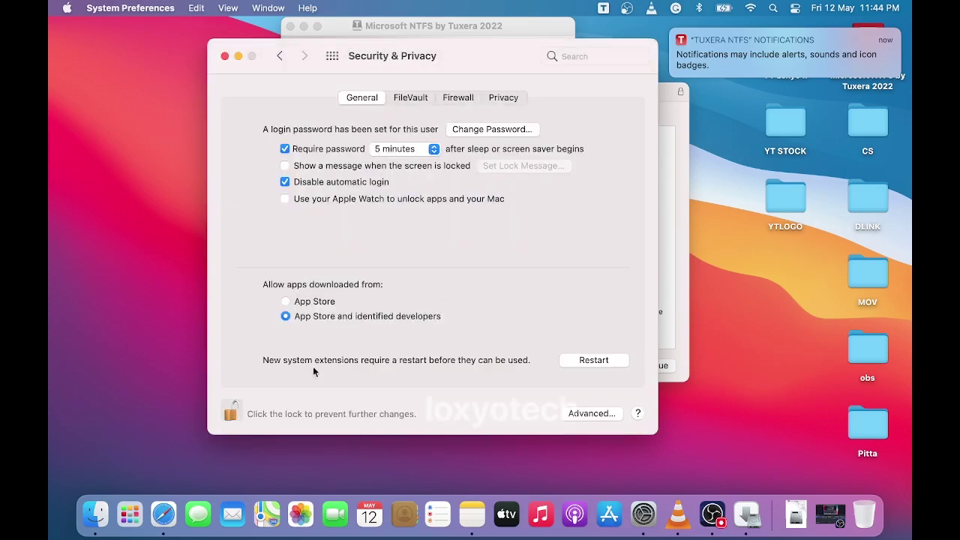
pyautogui.click(223, 411)
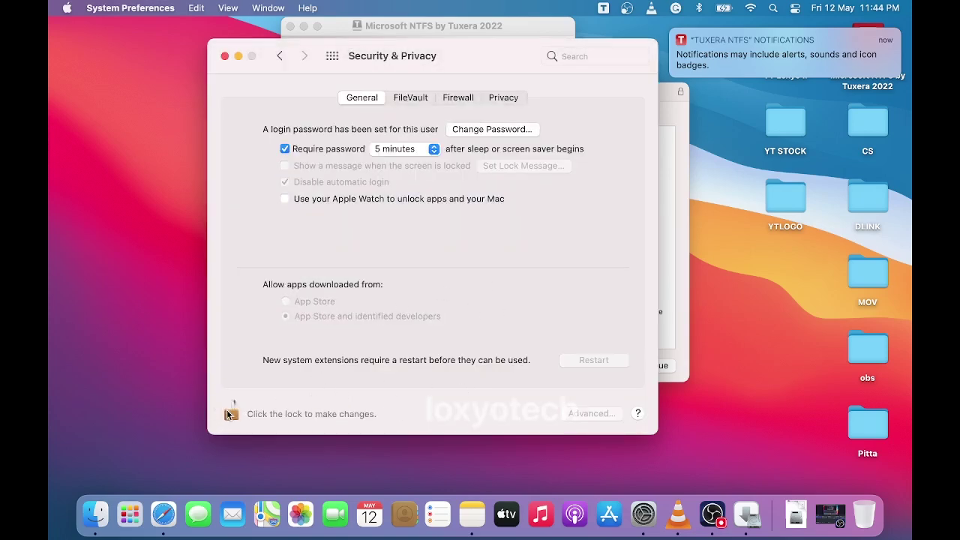
# Close Security & Privacy and continue the installer to its Summary page
pyautogui.click(224, 56)
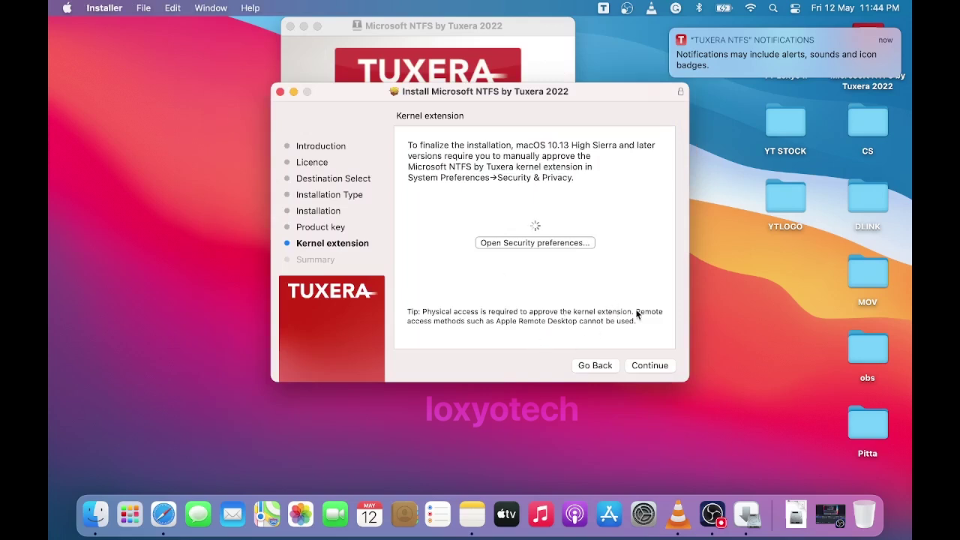
pyautogui.click(649, 365)
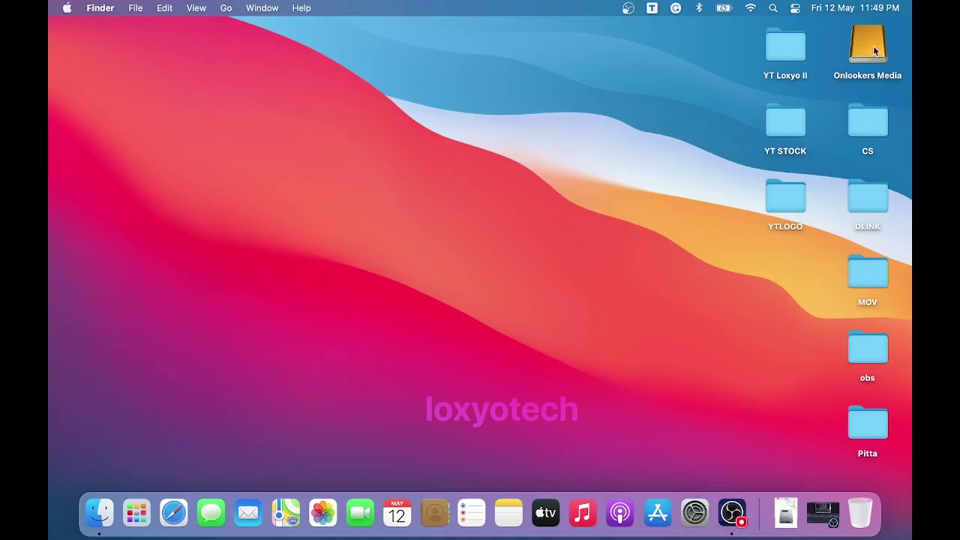
# Open the Onlookers Media drive and copy Untitled-1 copy.png from the YTLOGO folder
pyautogui.click(871, 50)
pyautogui.doubleClick(872, 50)
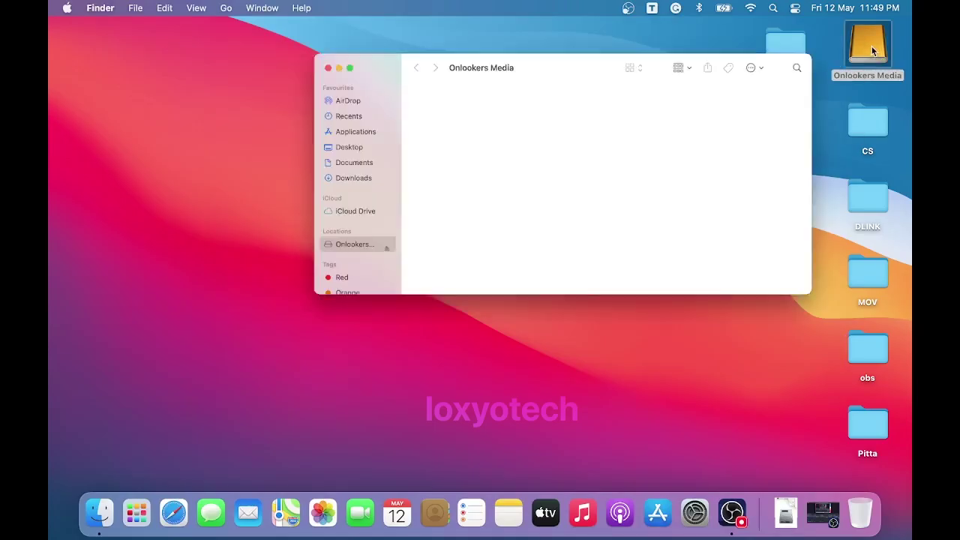
pyautogui.moveTo(517, 79); pyautogui.dragTo(395, 63)
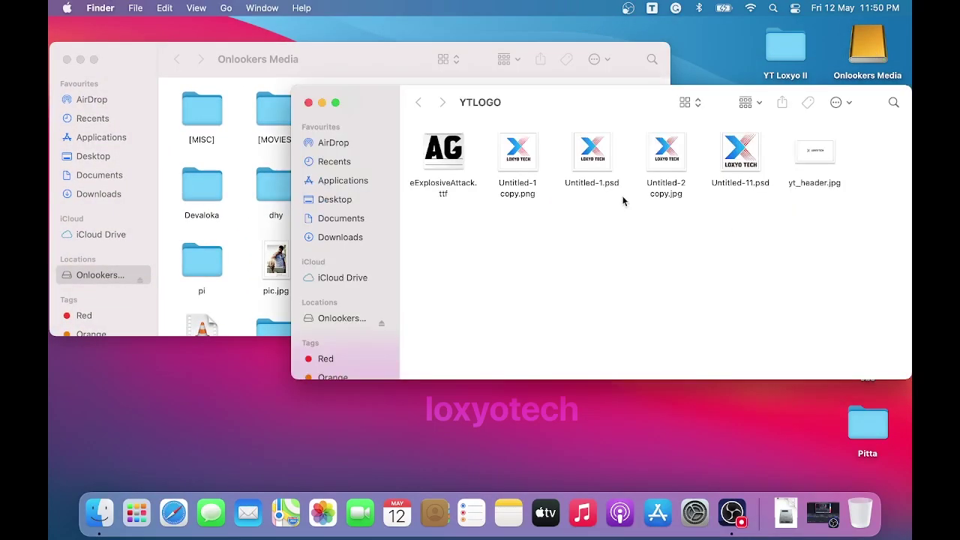
pyautogui.rightClick(518, 154)
pyautogui.press('Escape')
pyautogui.rightClick(518, 157)
pyautogui.press('Escape')
pyautogui.click(309, 102)
# Paste the Untitled-1 copy.png image into the Onlookers Media drive and close its window
pyautogui.rightClick(510, 310)
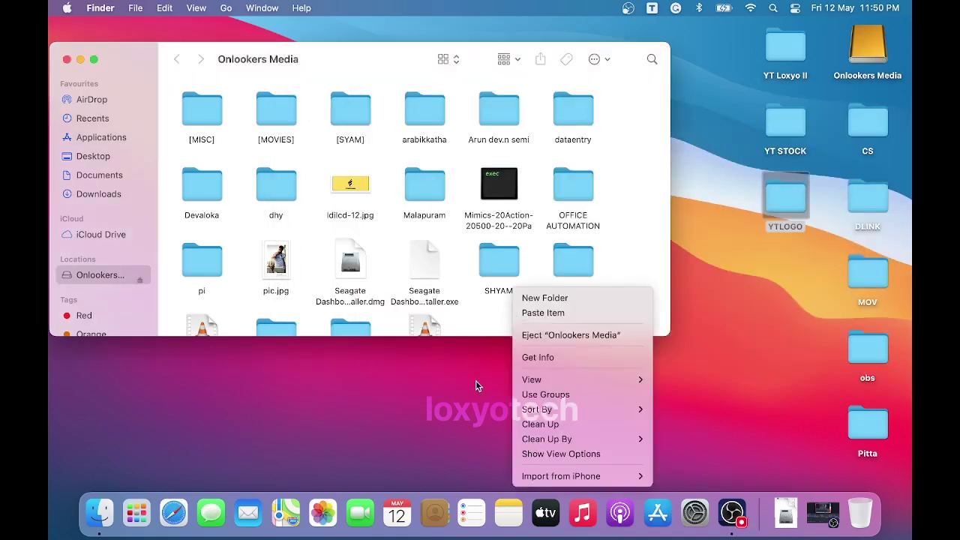
pyautogui.click(546, 313)
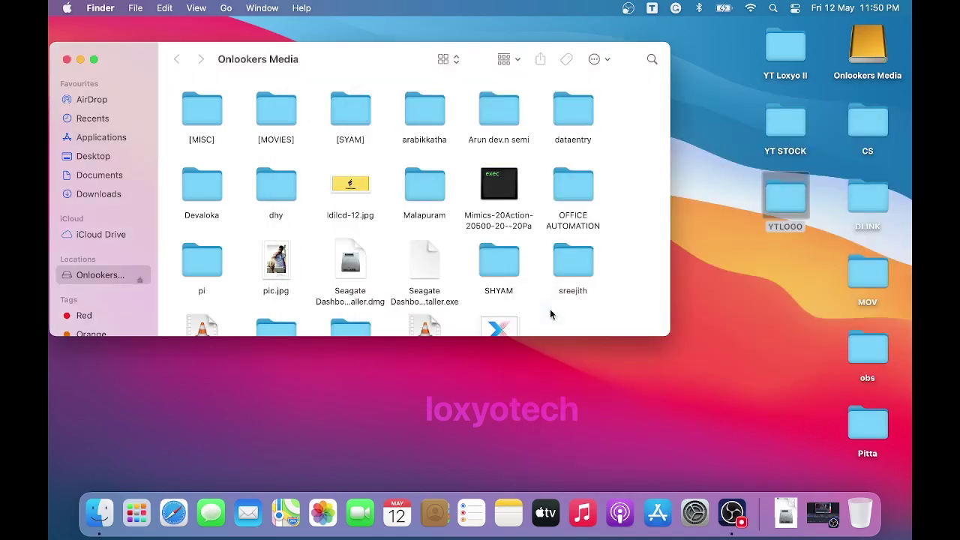
pyautogui.scroll(-2, 549, 309)
pyautogui.click(67, 59)
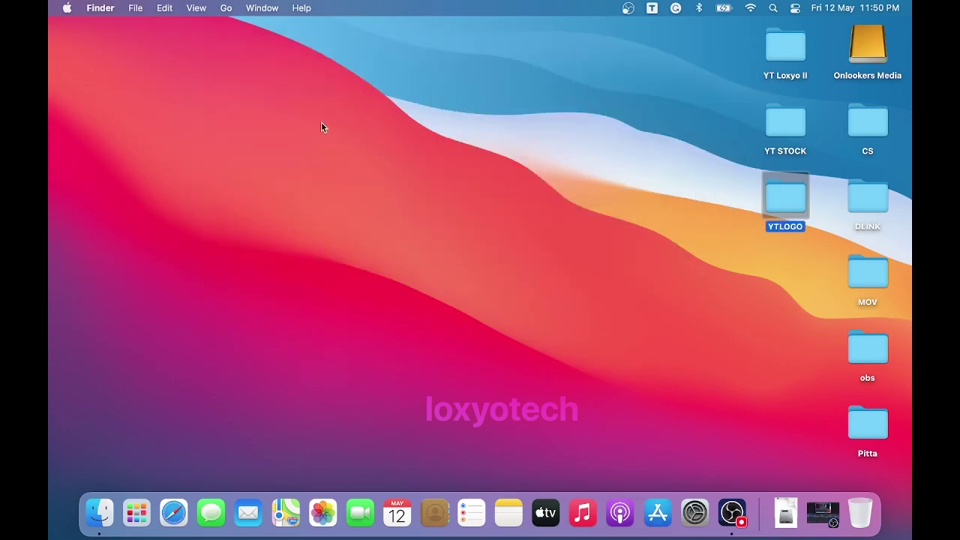
# Get Info on Onlookers Media, verify Format shows Windows NT File System (Tuxera NTFS), then close it
pyautogui.click(869, 46)
pyautogui.rightClick(875, 46)
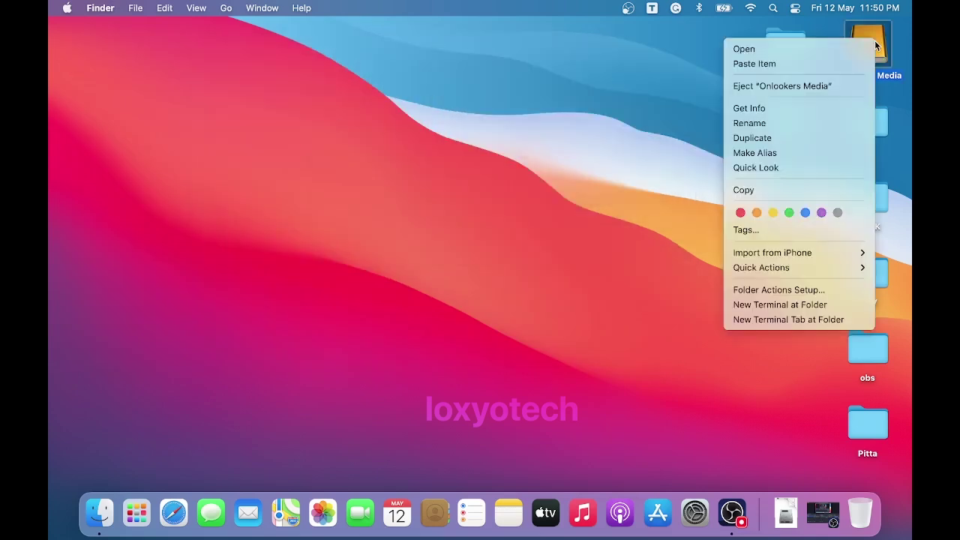
pyautogui.click(771, 109)
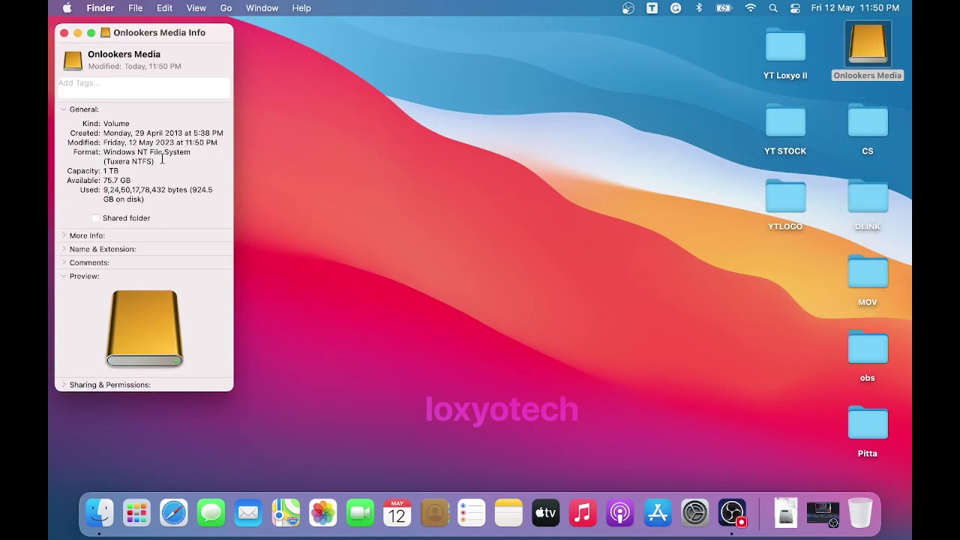
pyautogui.moveTo(158, 160); pyautogui.dragTo(110, 142)
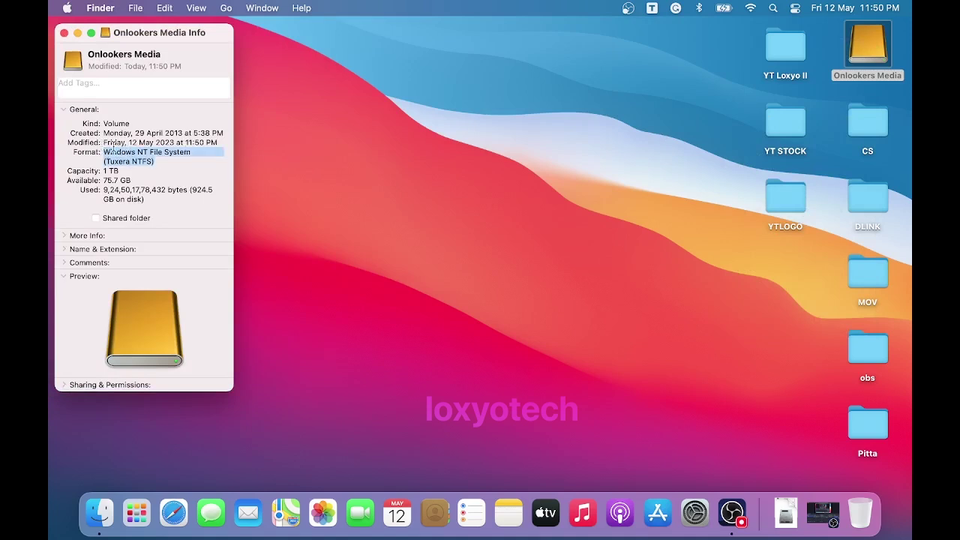
pyautogui.click(158, 152)
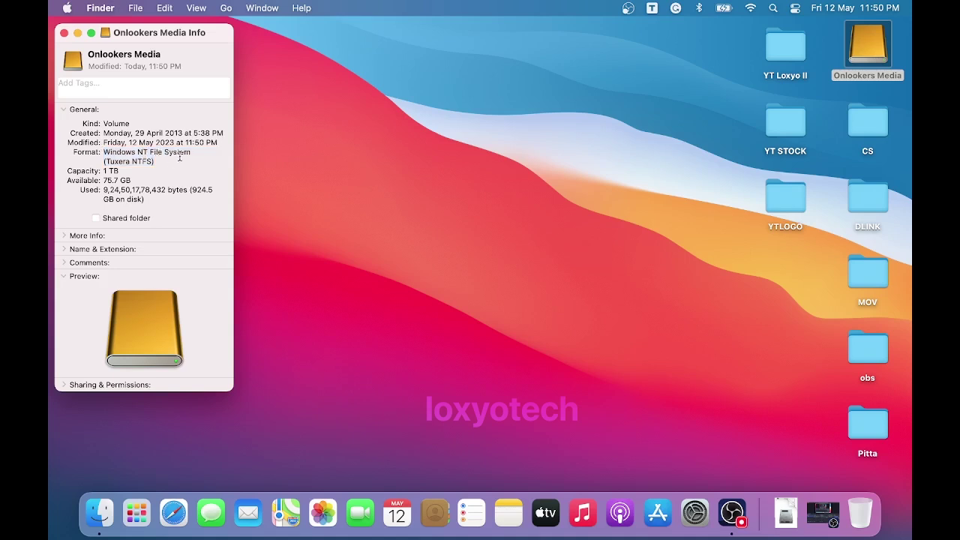
pyautogui.moveTo(164, 161); pyautogui.dragTo(105, 146)
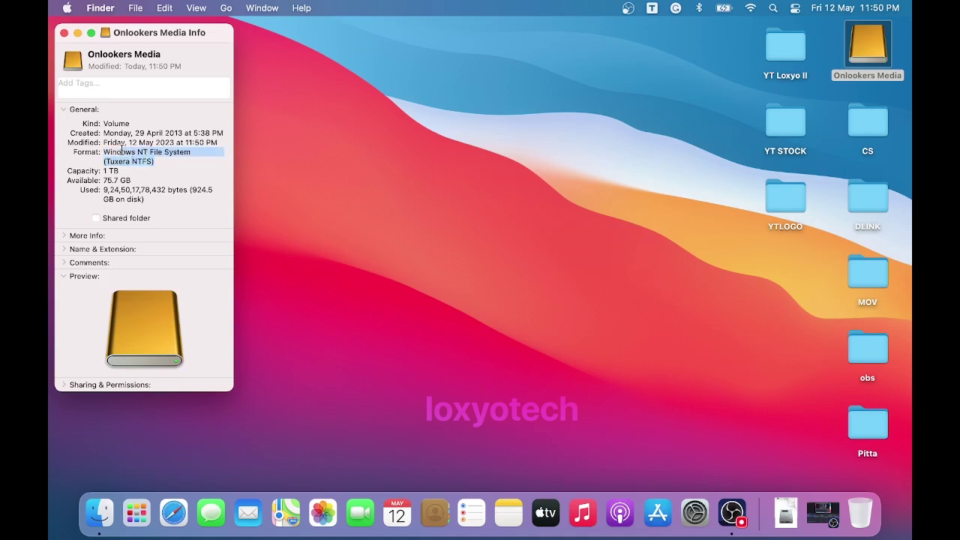
pyautogui.click(145, 157)
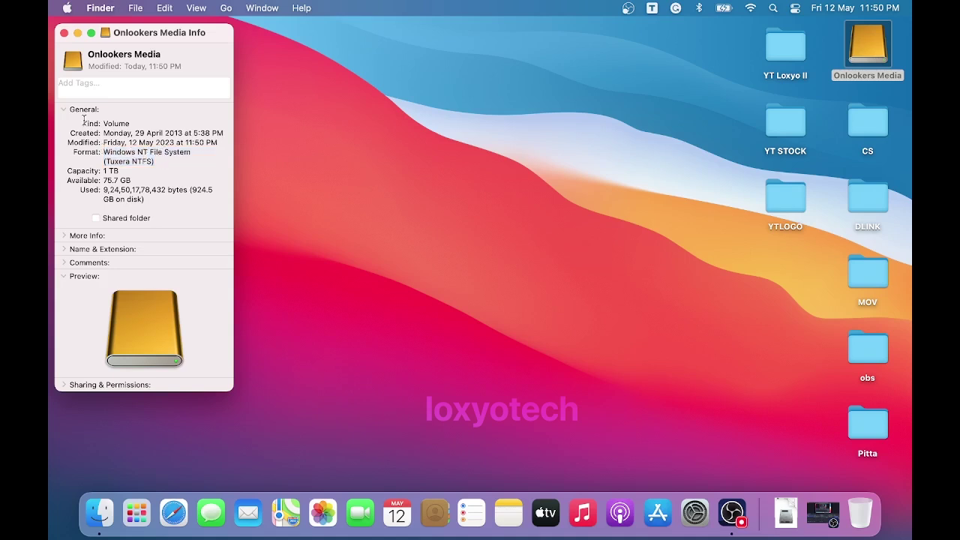
pyautogui.click(64, 32)
pyautogui.click(389, 154)
pyautogui.rightClick(398, 259)
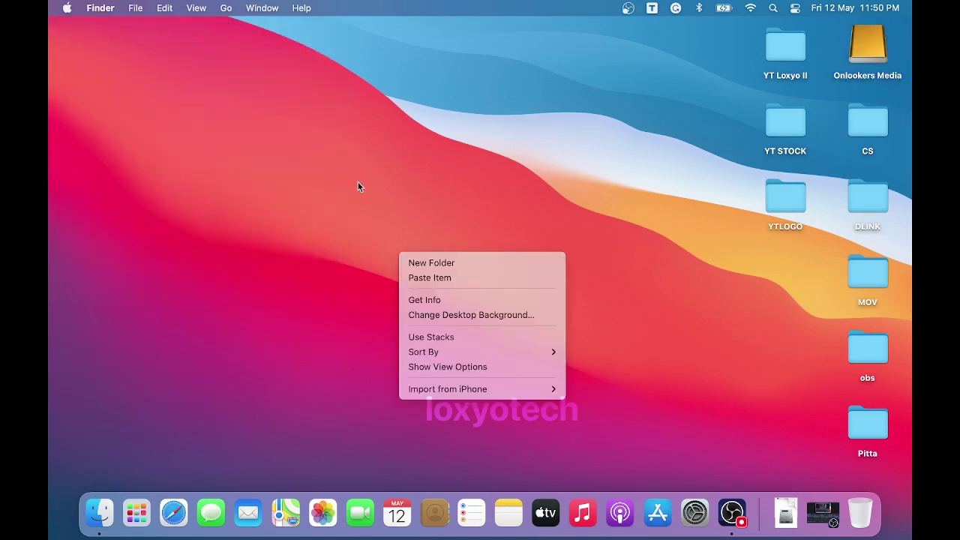
pyautogui.click(357, 186)
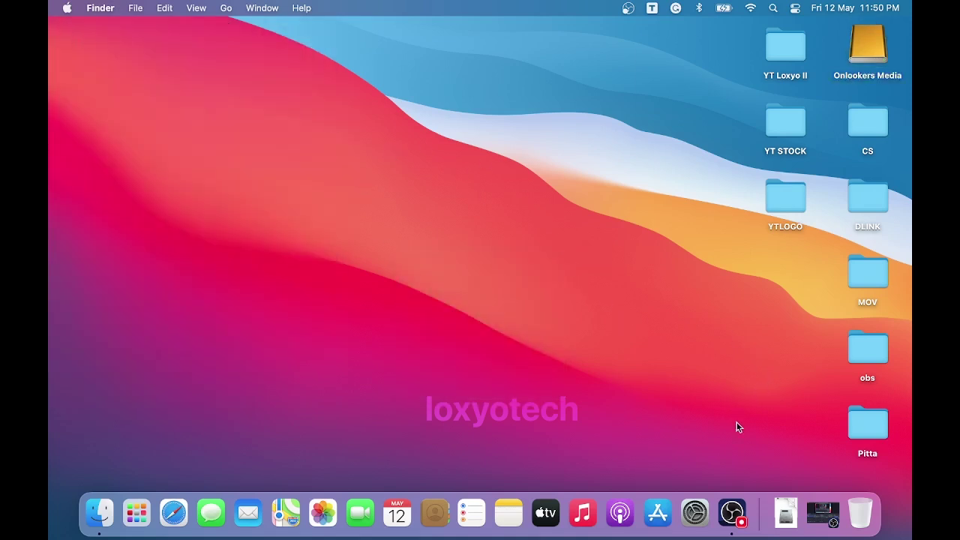